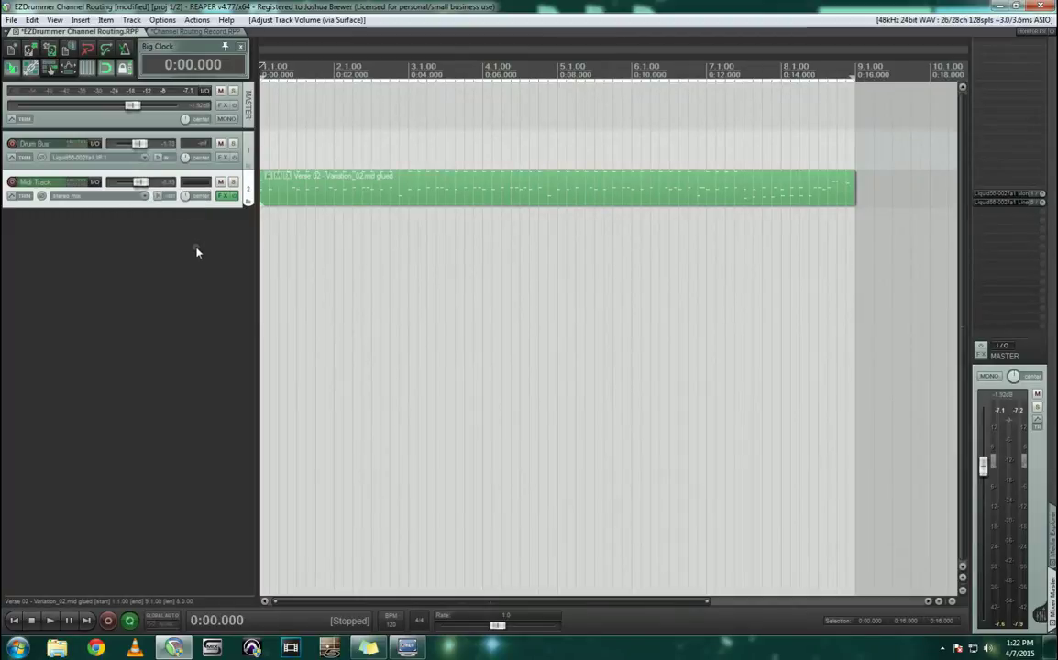
Open EZdrummer 2 on the Midi Track, switch to its Mixer and inspect the channel output assignments
{"action": "left_click", "coordinate": [222, 198]}
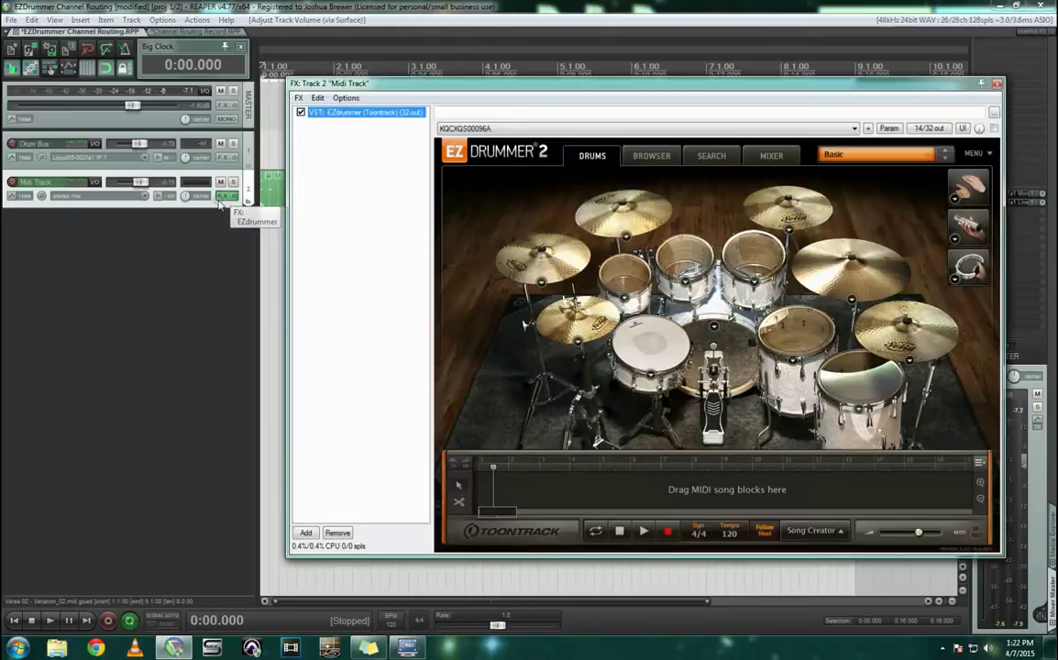
{"action": "left_click", "coordinate": [769, 156]}
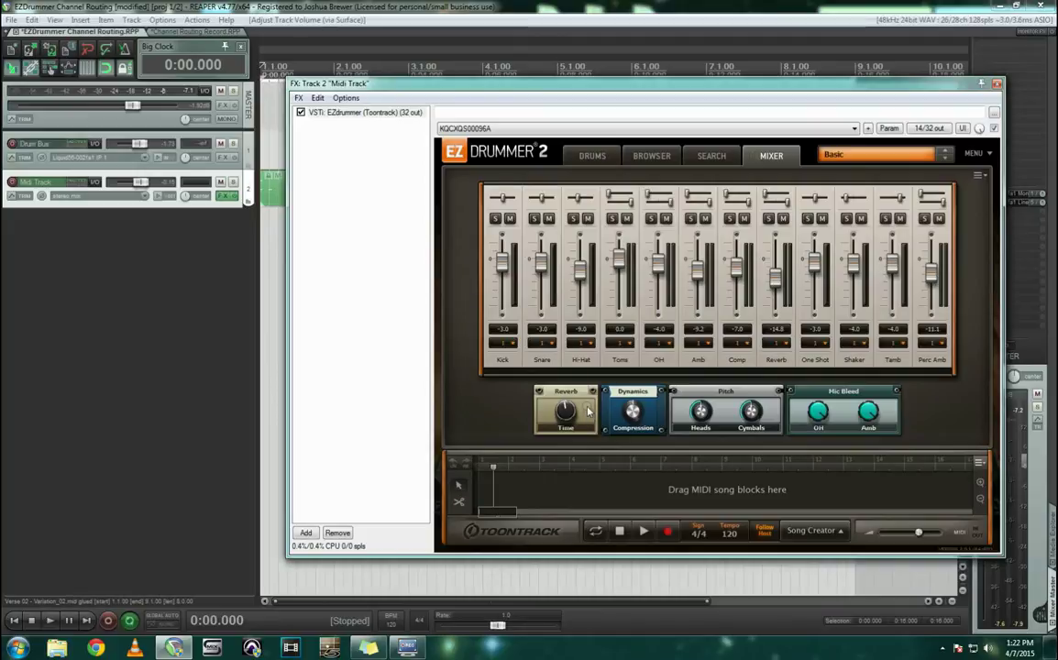
{"action": "left_click", "coordinate": [500, 344]}
{"action": "left_click", "coordinate": [541, 343]}
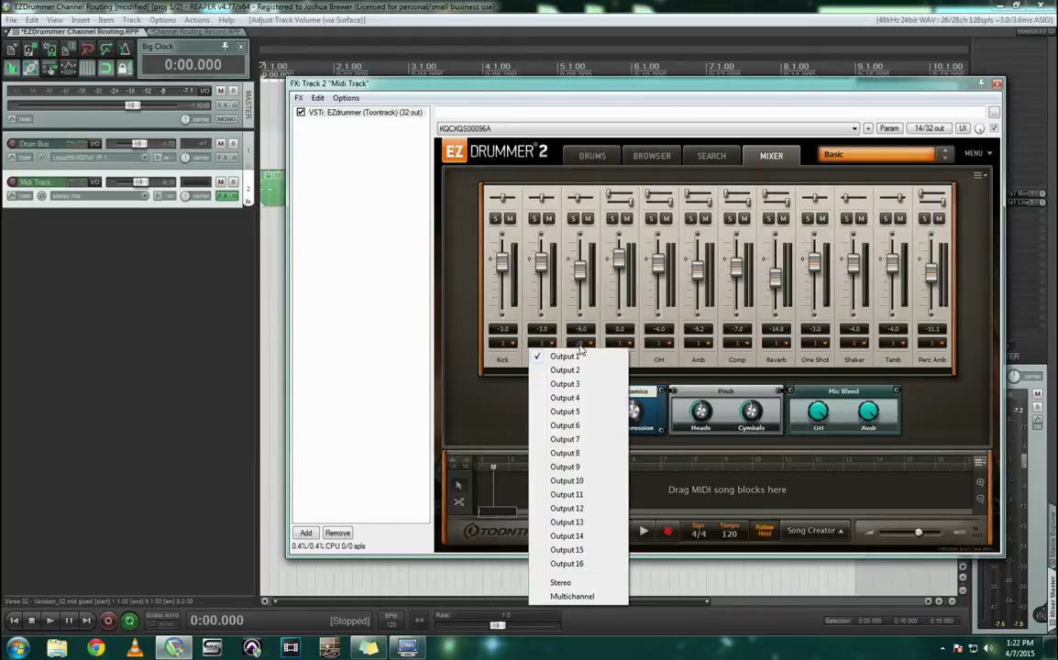
{"action": "left_click", "coordinate": [581, 343]}
{"action": "left_click", "coordinate": [413, 348]}
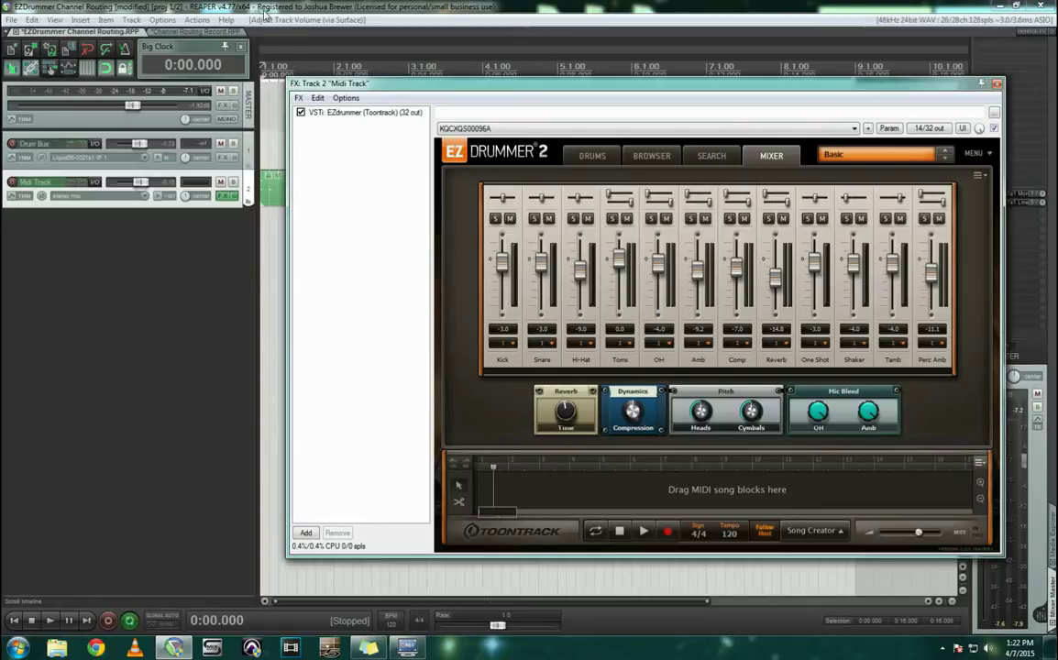
{"action": "left_click_drag", "start_coordinate": [388, 88], "coordinate": [327, 238]}
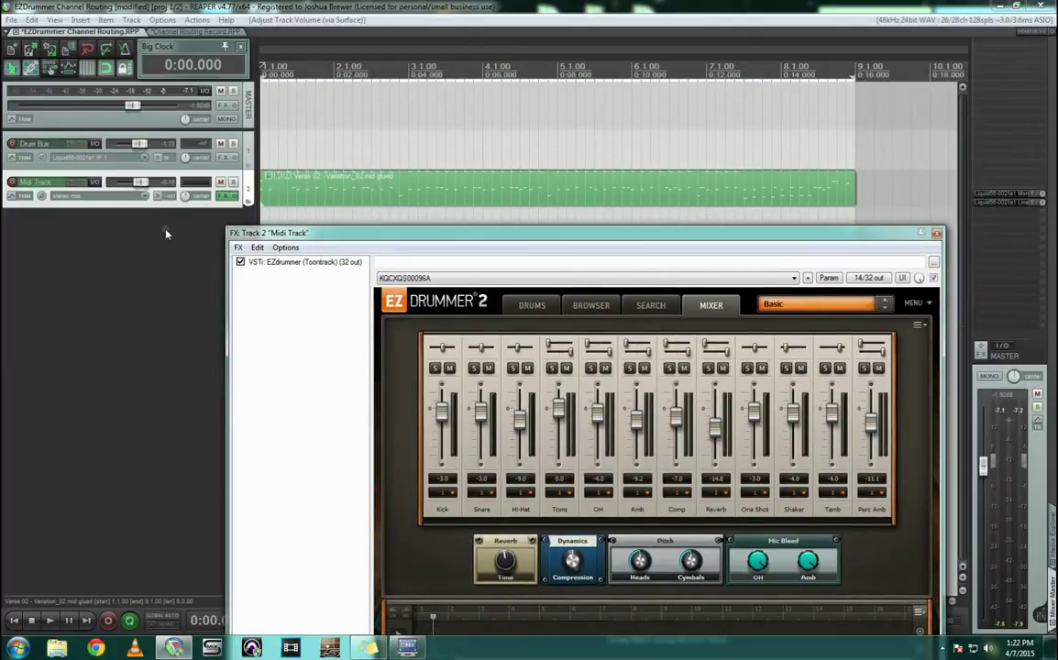
{"action": "key", "text": "space"}
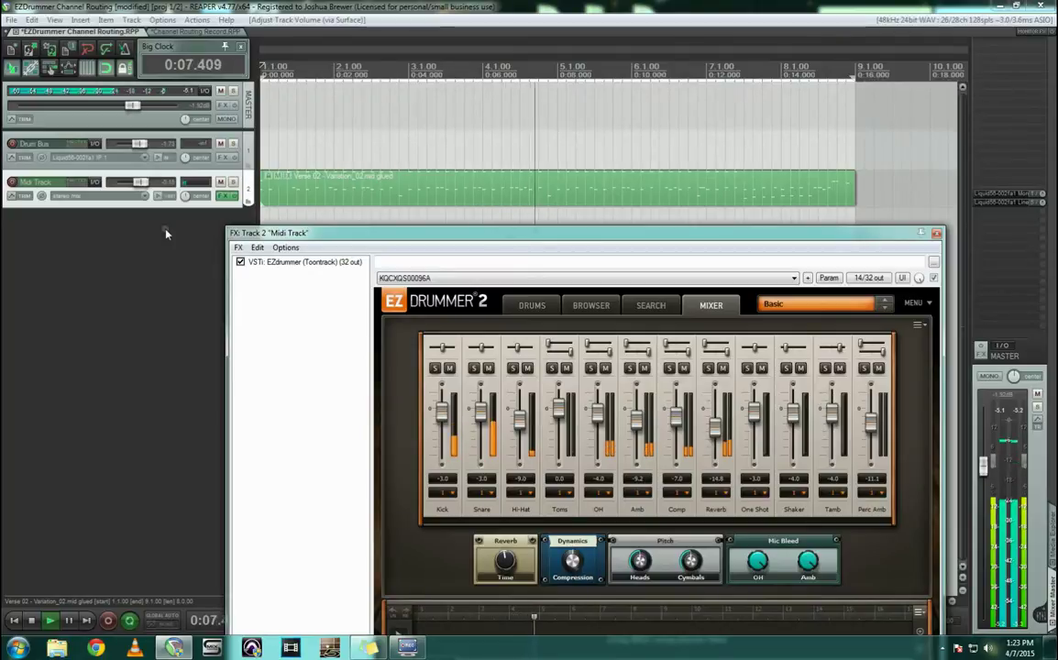
{"action": "key", "text": "space"}
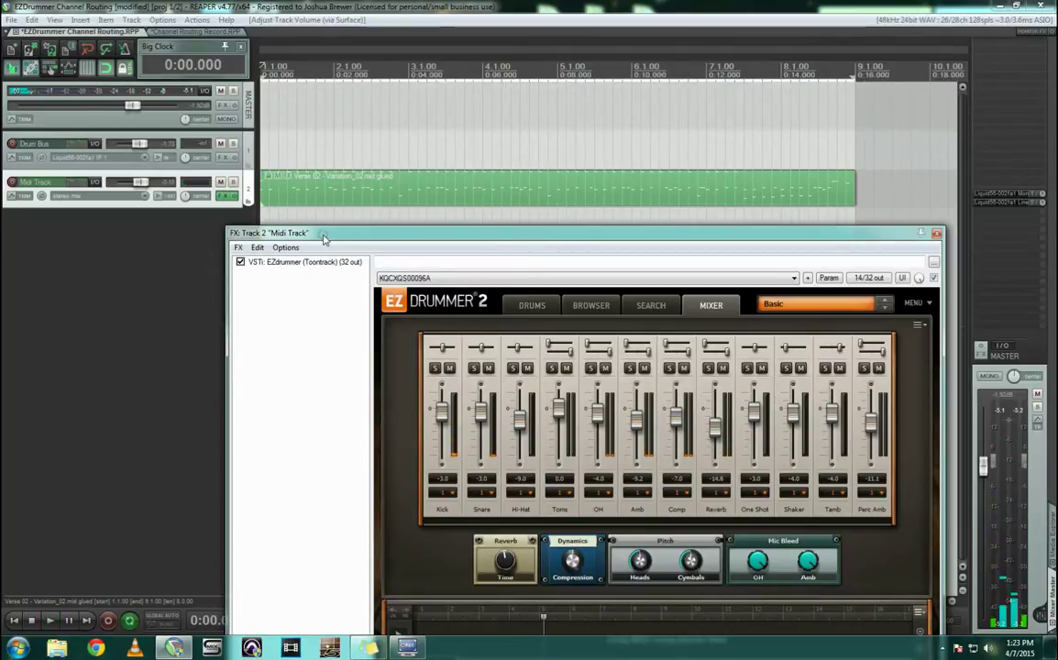
{"action": "mouse_move", "coordinate": [323, 240]}
{"action": "left_mouse_down"}
{"action": "mouse_move", "coordinate": [351, 167]}
{"action": "mouse_move", "coordinate": [326, 227]}
{"action": "left_mouse_up"}
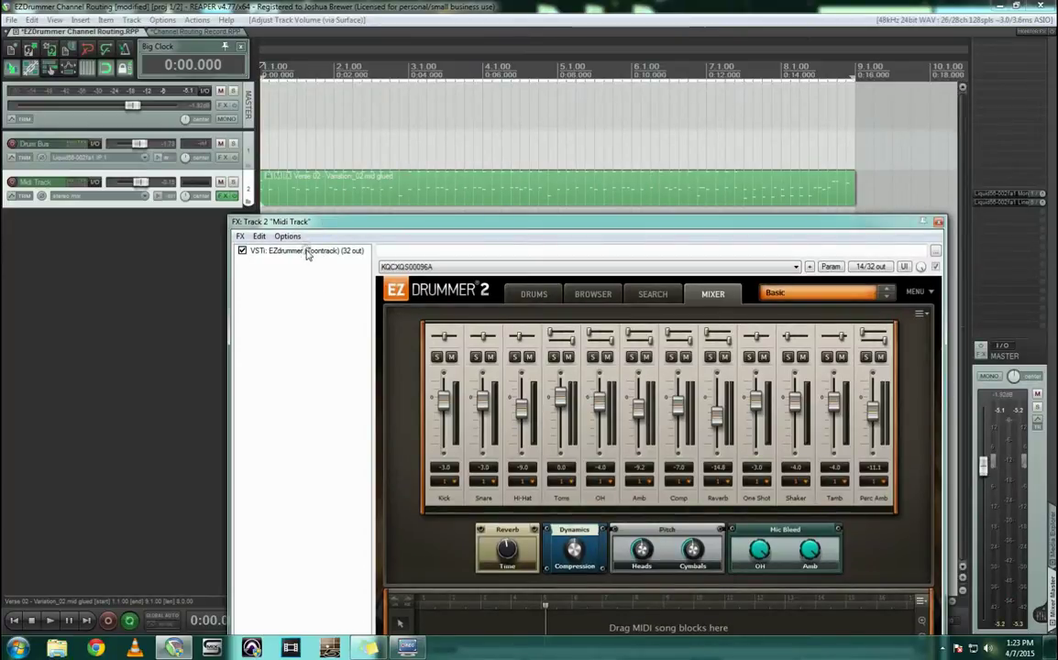
Build multichannel routing for EZdrummer's outputs, creating new tracks EZ1–EZ16
{"action": "right_click", "coordinate": [308, 252]}
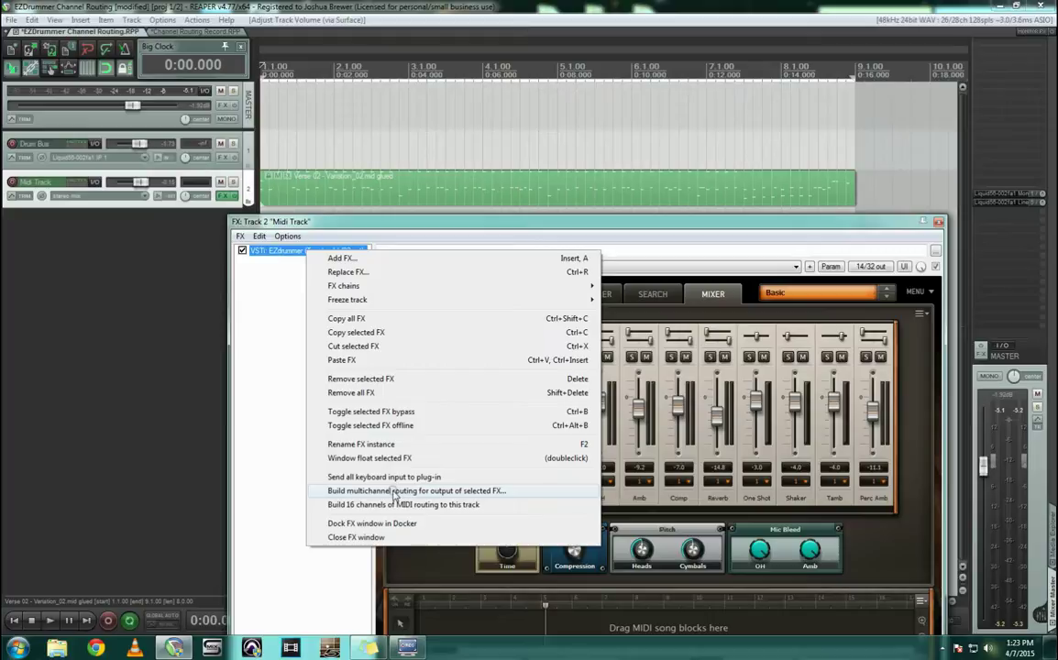
{"action": "left_click", "coordinate": [394, 491]}
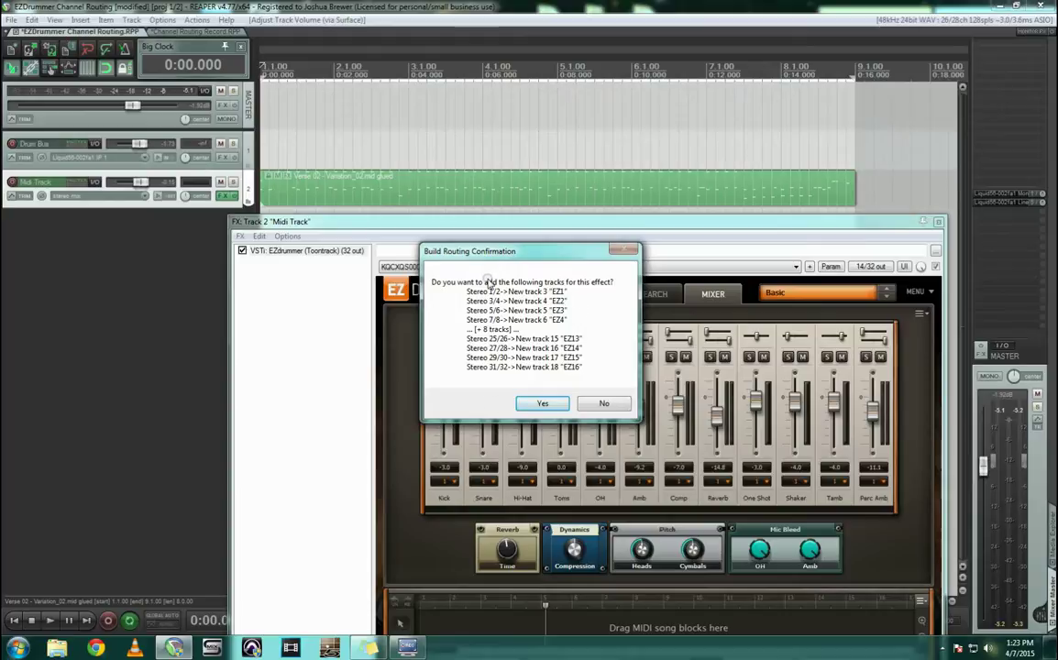
{"action": "left_click", "coordinate": [532, 405]}
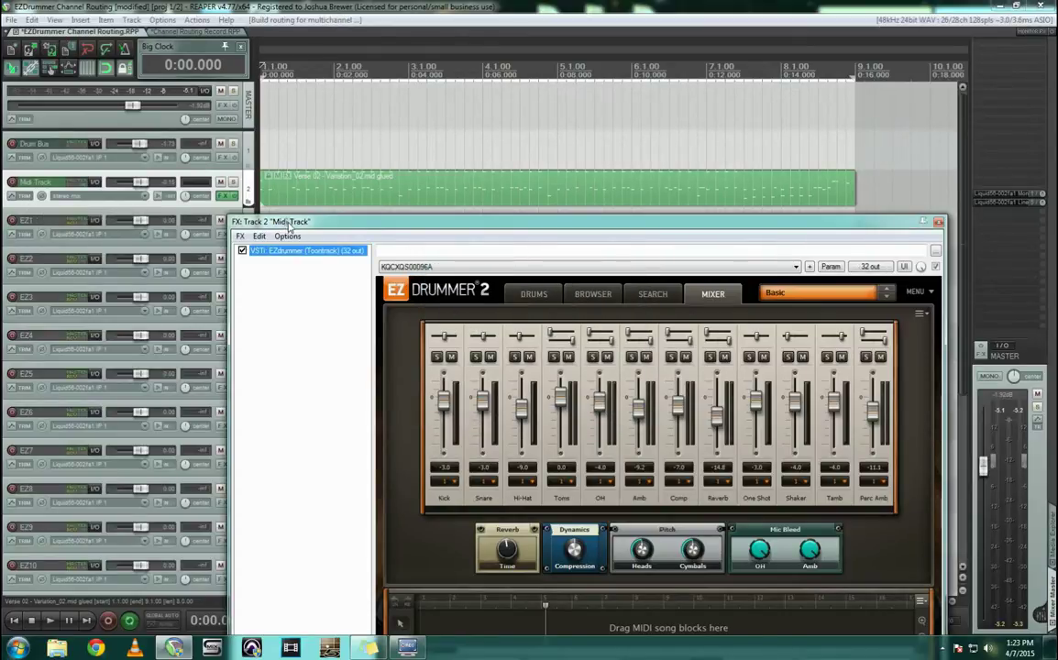
{"action": "left_click_drag", "start_coordinate": [289, 225], "coordinate": [339, 223]}
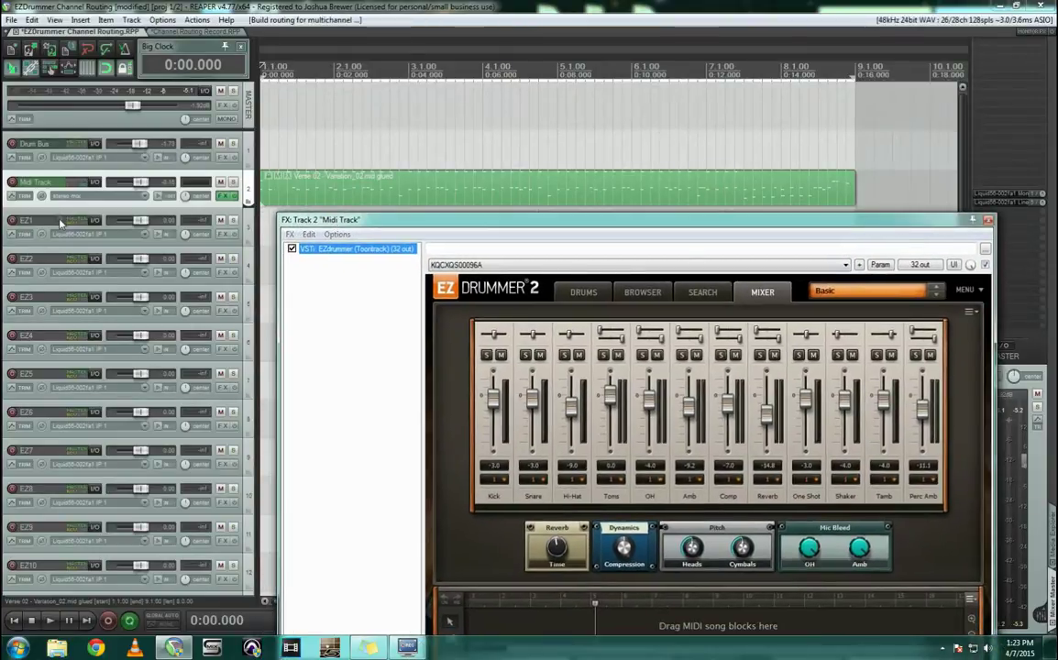
{"action": "left_click", "coordinate": [59, 223]}
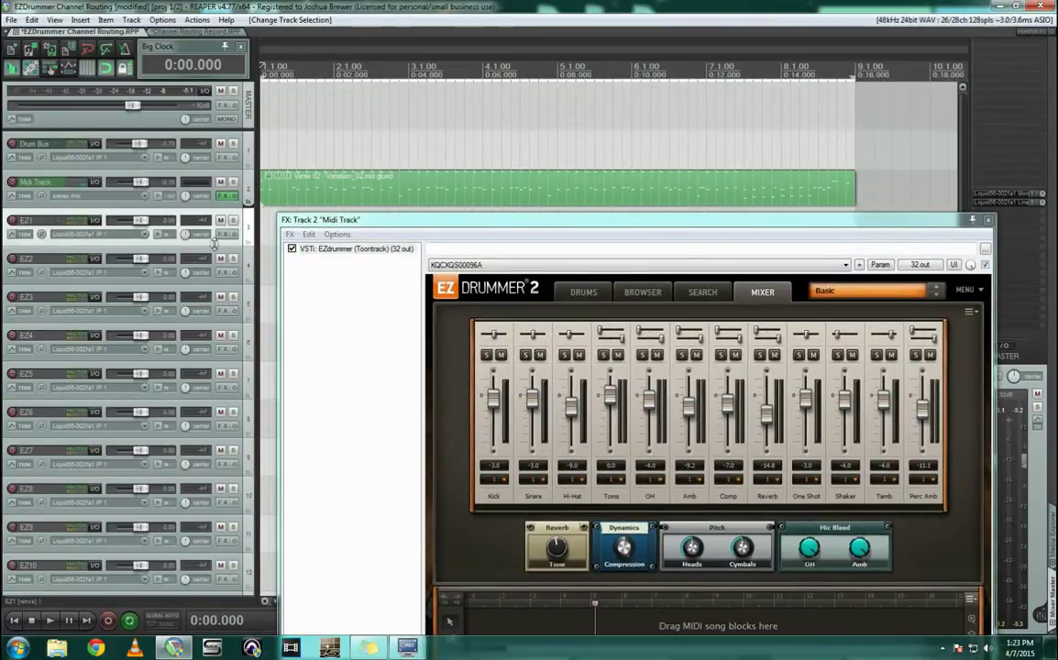
{"action": "key", "text": "space"}
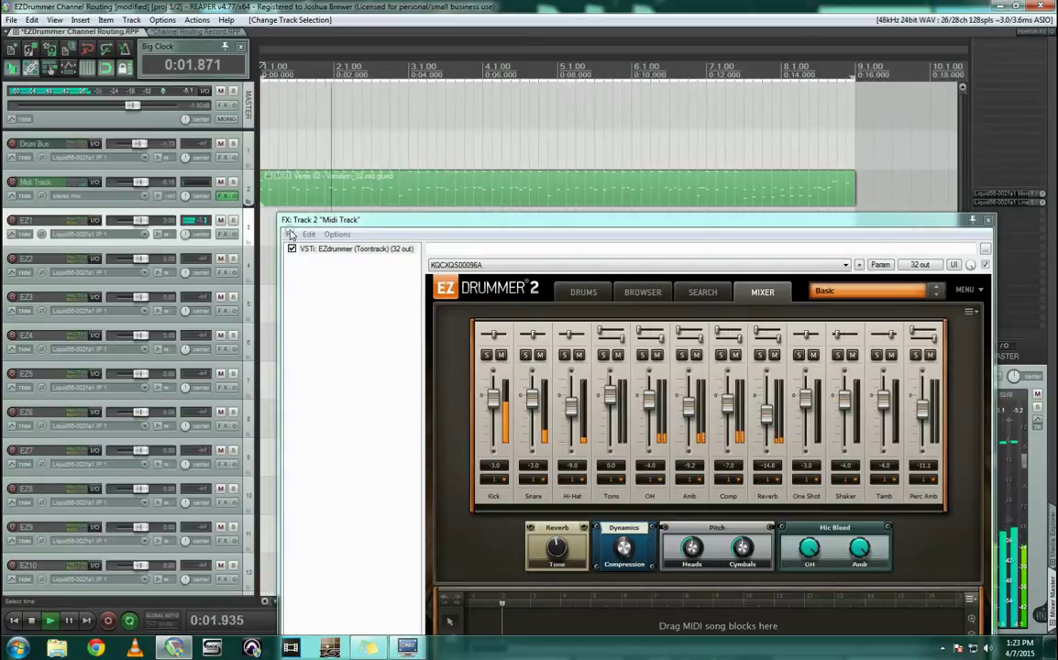
{"action": "key", "text": "space"}
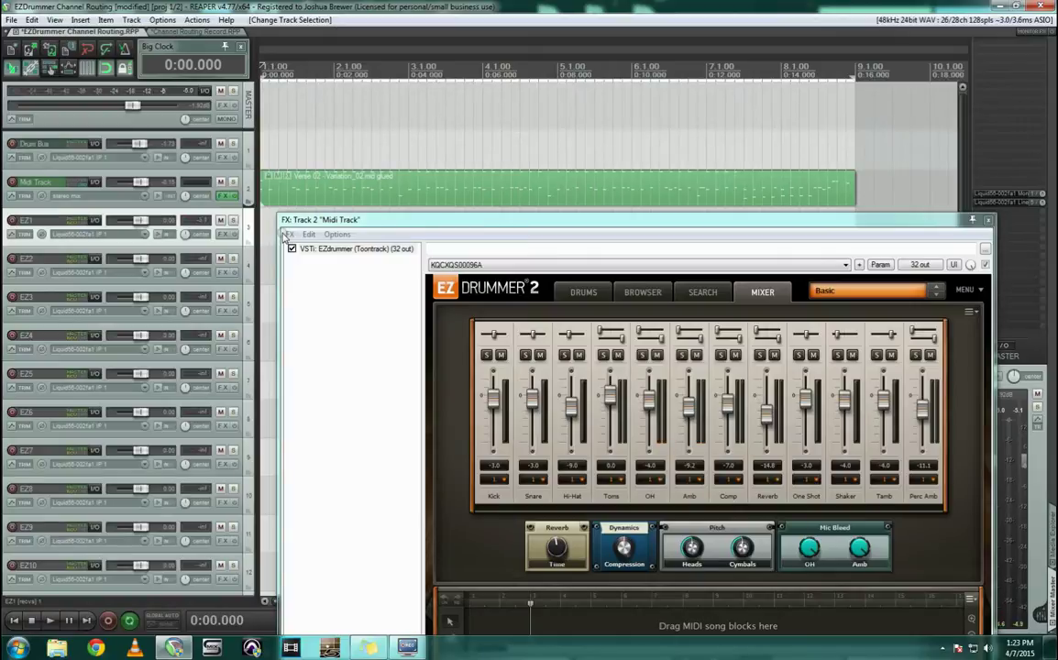
Rename tracks EZ1–EZ5 to Overheads, Rooms, Kick, Snare and Toms
{"action": "double_click", "coordinate": [40, 220]}
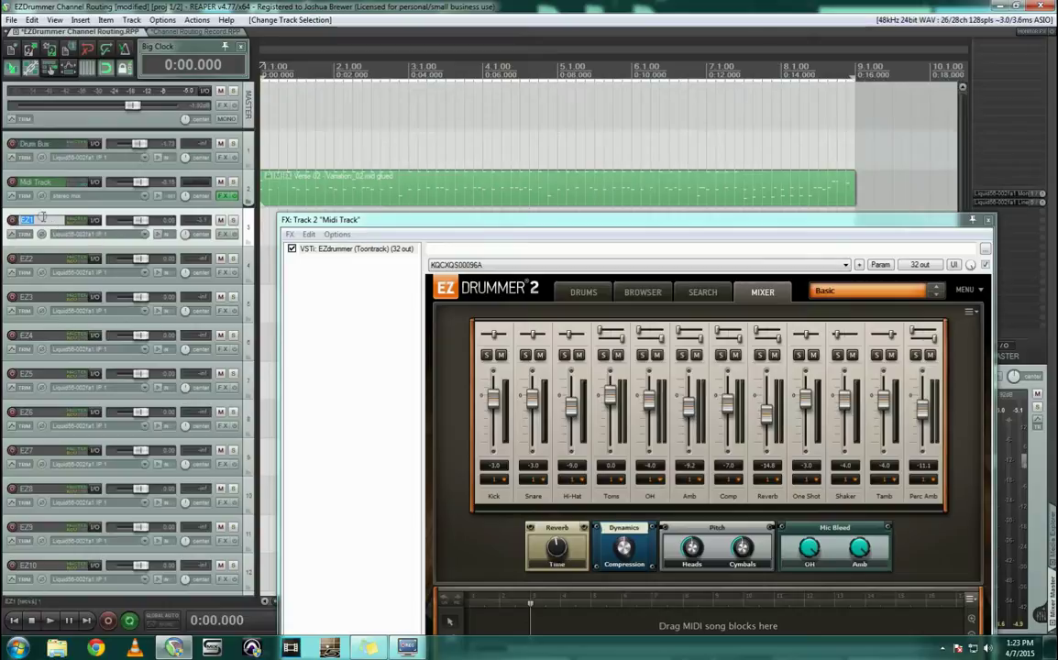
{"action": "type", "text": "Overheads"}
{"action": "key", "text": "Tab"}
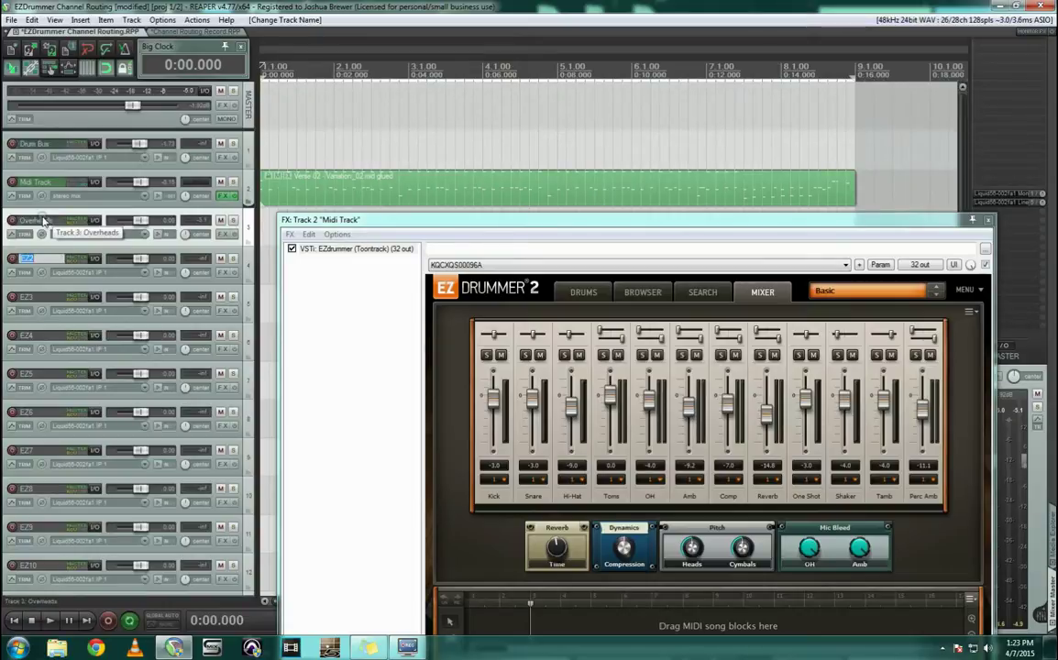
{"action": "type", "text": "Ro"}
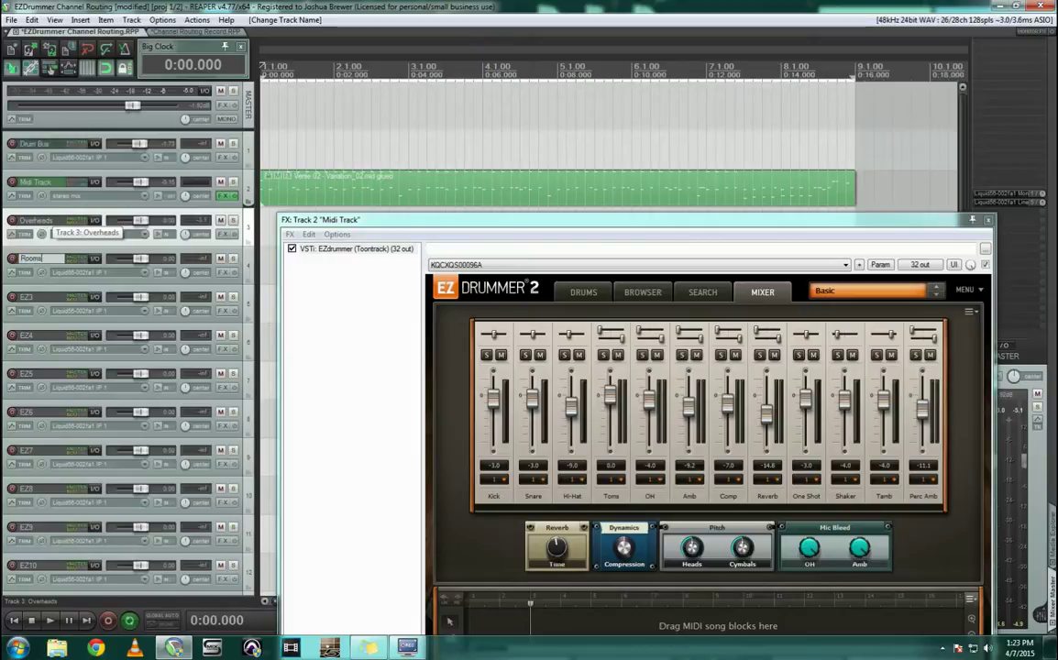
{"action": "type", "text": "oms"}
{"action": "key", "text": "Tab"}
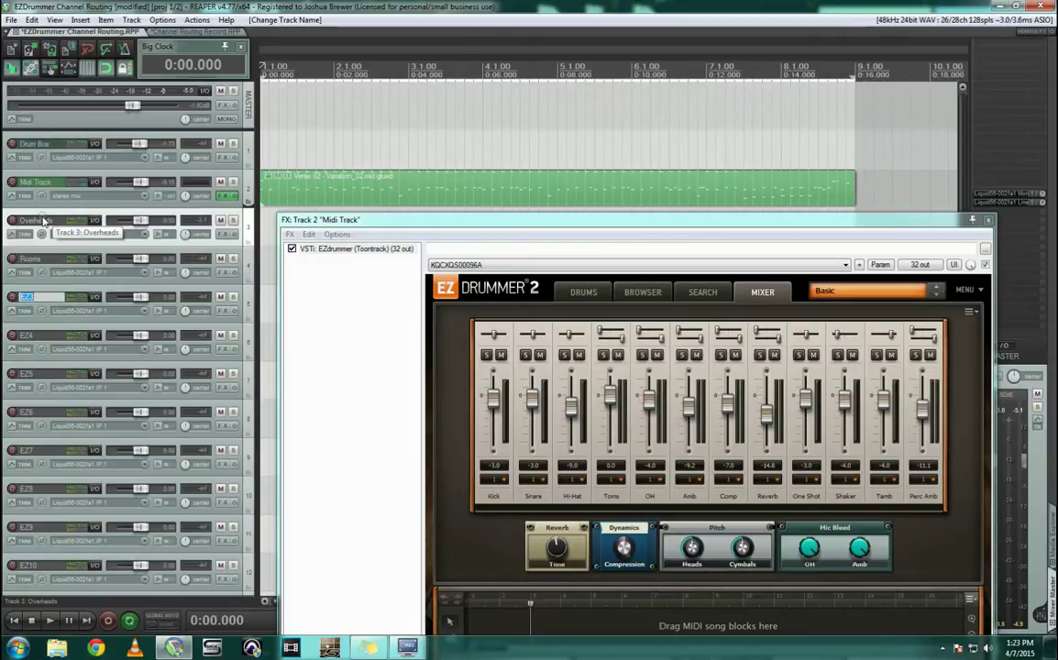
{"action": "type", "text": "Kick"}
{"action": "key", "text": "Tab"}
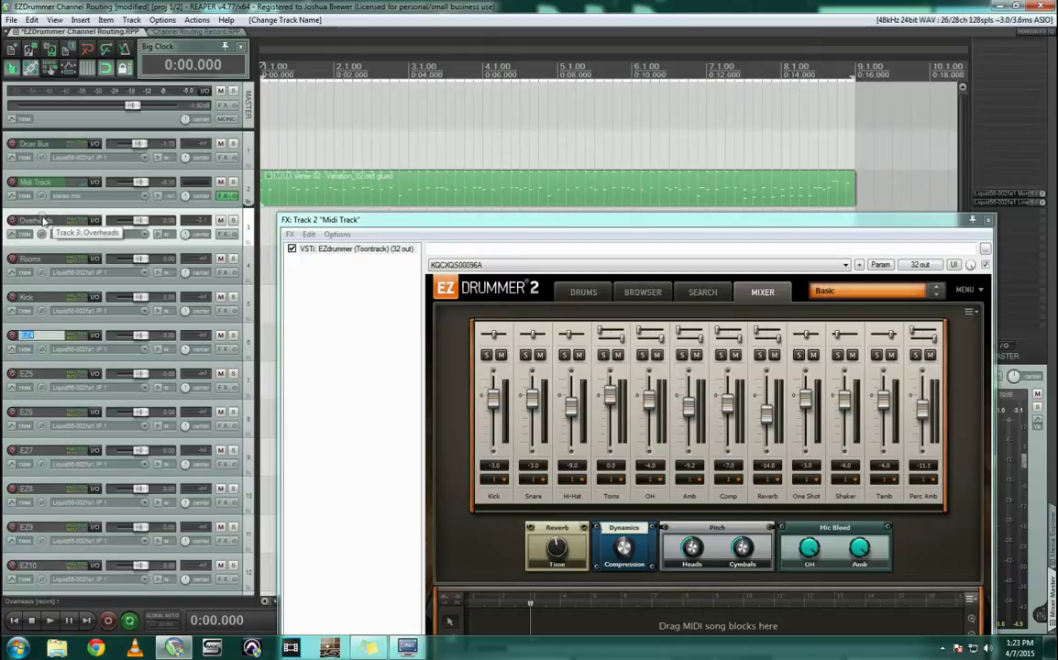
{"action": "type", "text": "Snare"}
{"action": "key", "text": "Tab"}
{"action": "type", "text": "Toms"}
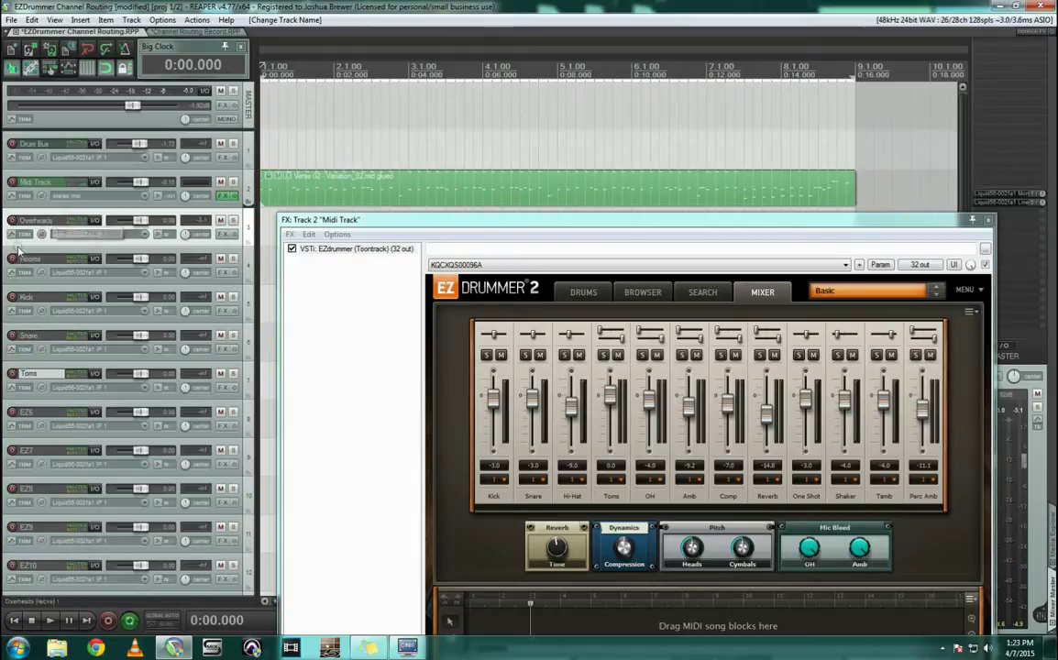
Finish naming Toms, then check the current outputs of the Toms, Amb and Kick channels
{"action": "left_click", "coordinate": [25, 217]}
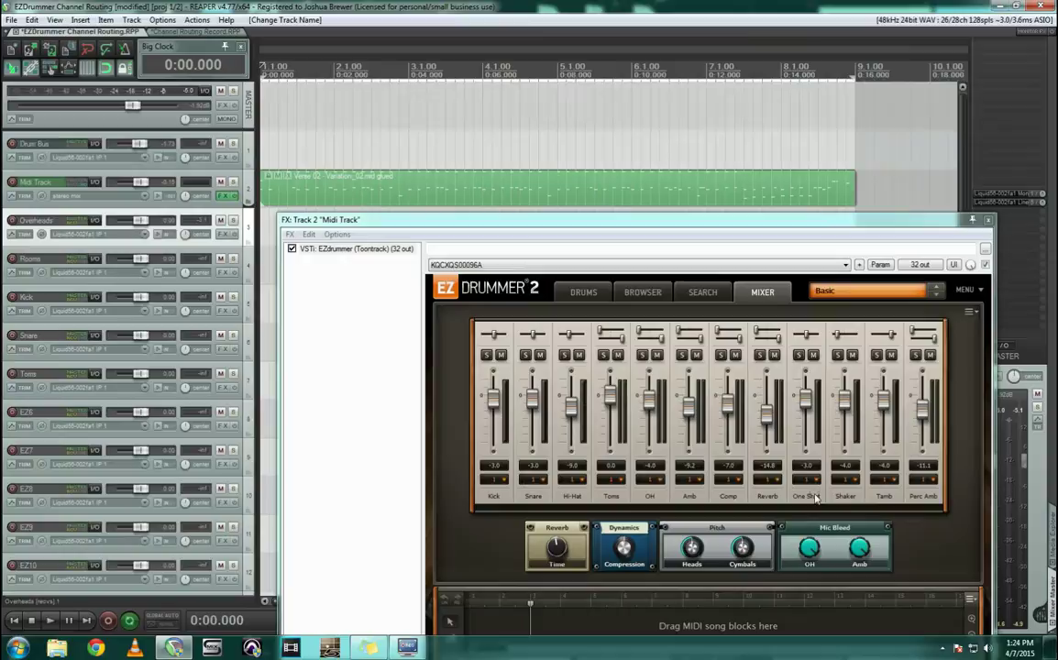
{"action": "left_click", "coordinate": [614, 480]}
{"action": "left_click", "coordinate": [590, 213]}
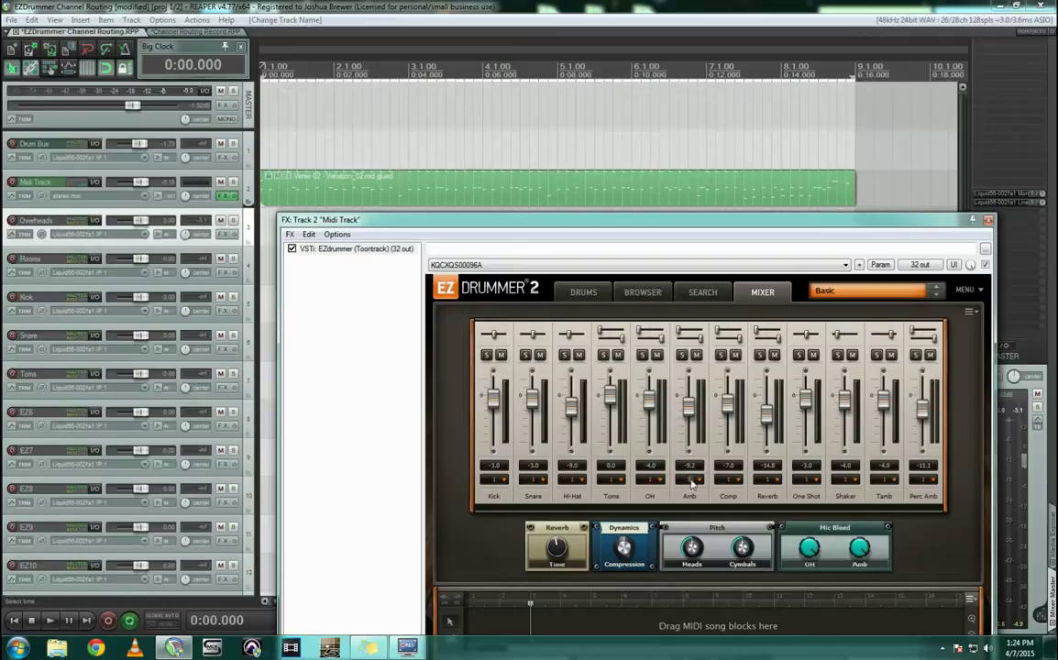
{"action": "left_click", "coordinate": [690, 479]}
{"action": "left_click", "coordinate": [642, 231]}
{"action": "left_click", "coordinate": [493, 479]}
{"action": "left_click", "coordinate": [456, 235]}
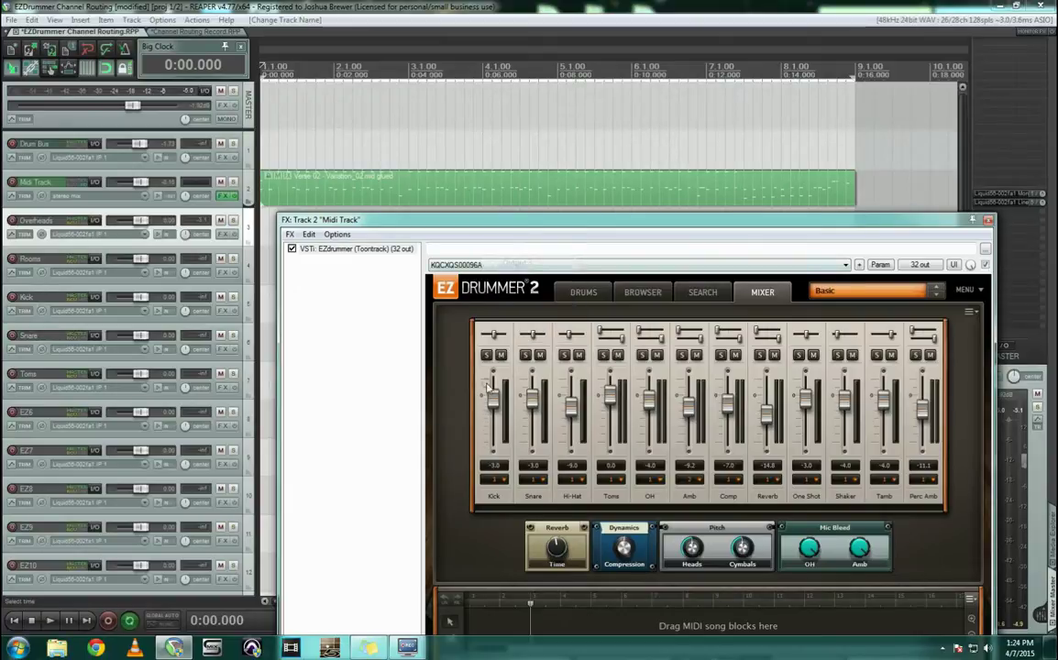
Route EZdrummer's Snare channel to its own output and Toms to Output 5
{"action": "left_click", "coordinate": [532, 480]}
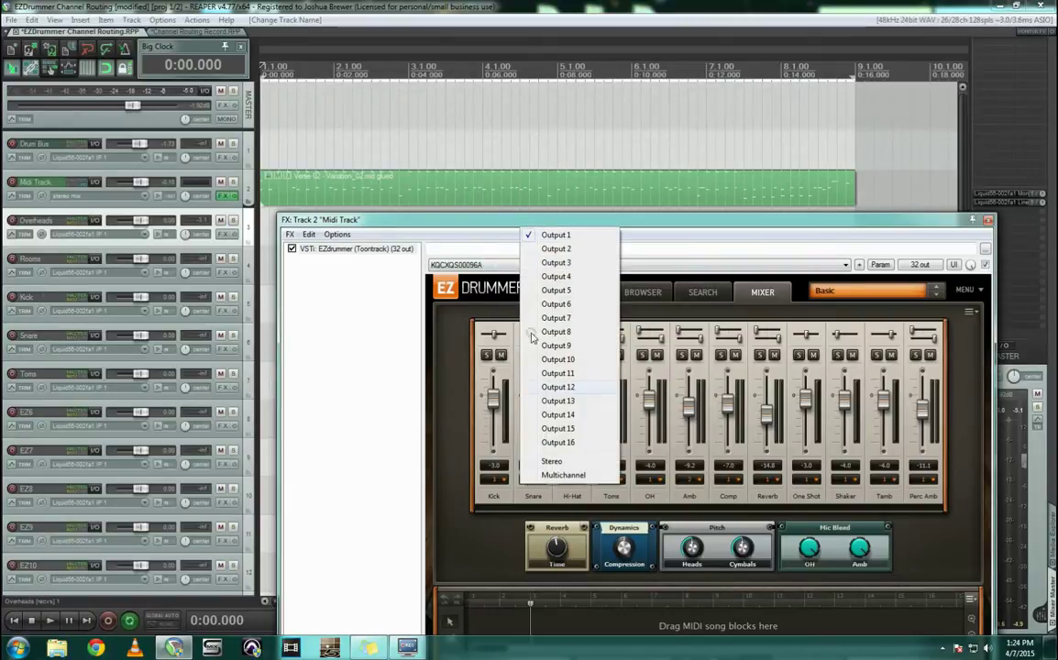
{"action": "left_click", "coordinate": [556, 248]}
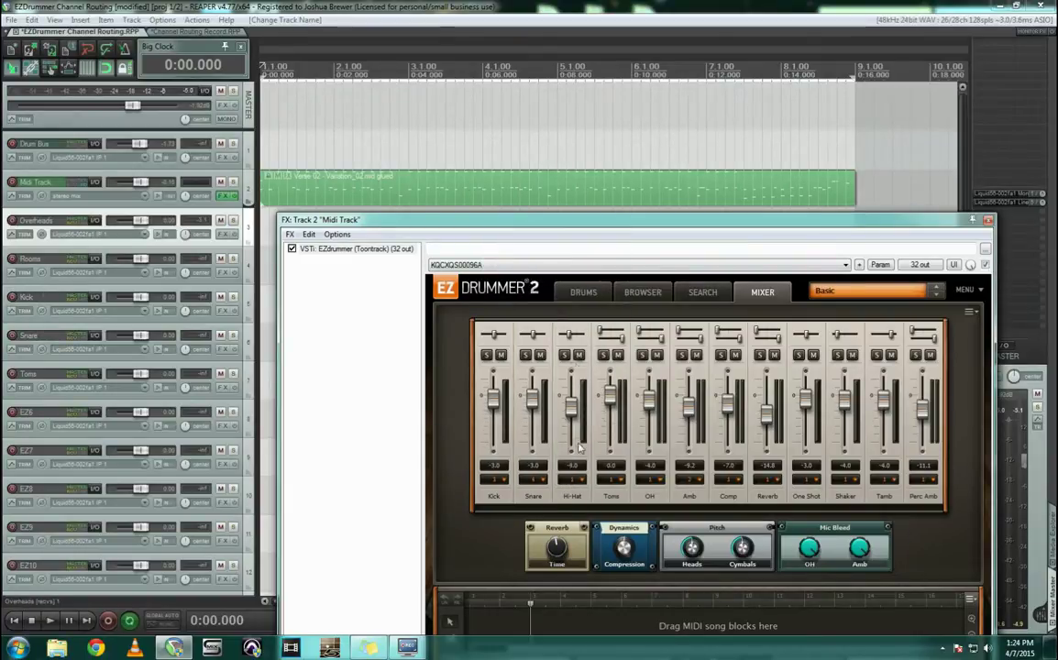
{"action": "left_click", "coordinate": [611, 480]}
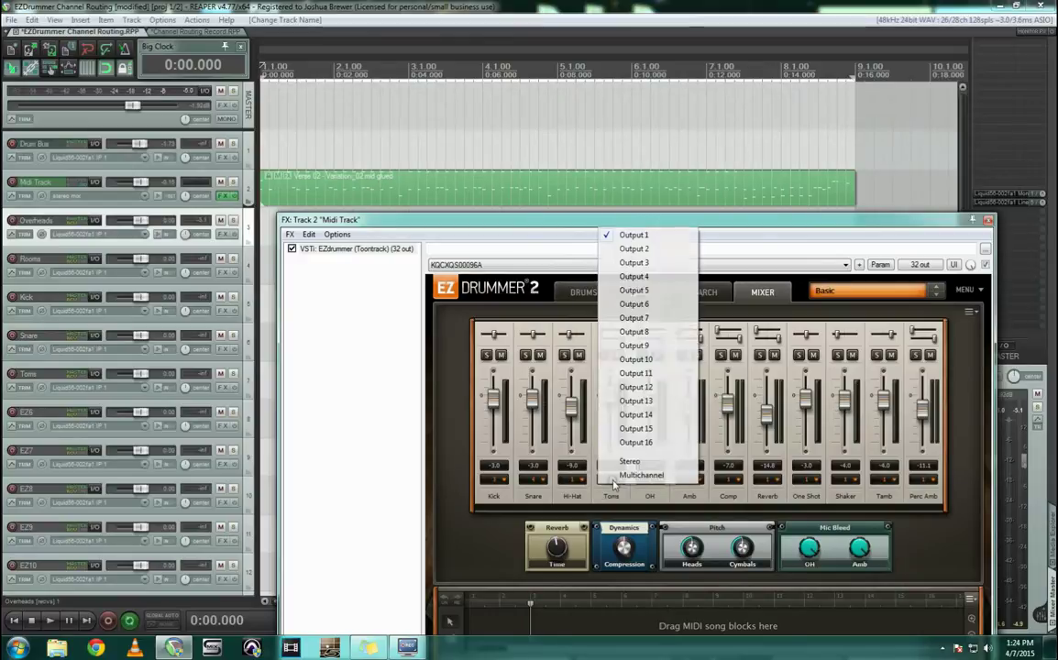
{"action": "left_click", "coordinate": [639, 291]}
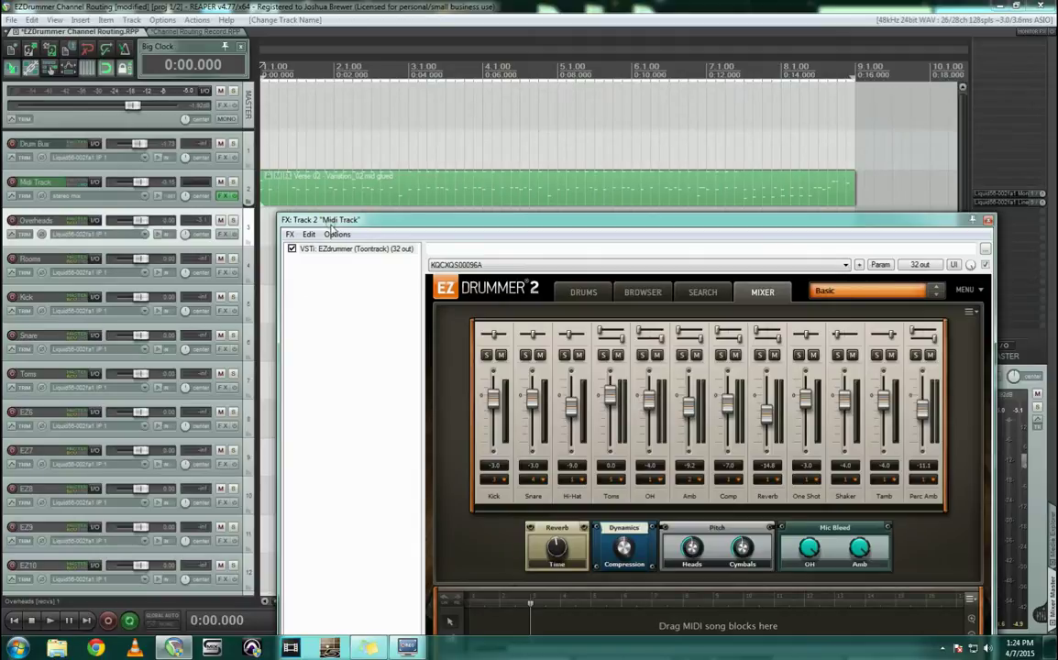
{"action": "key", "text": "space"}
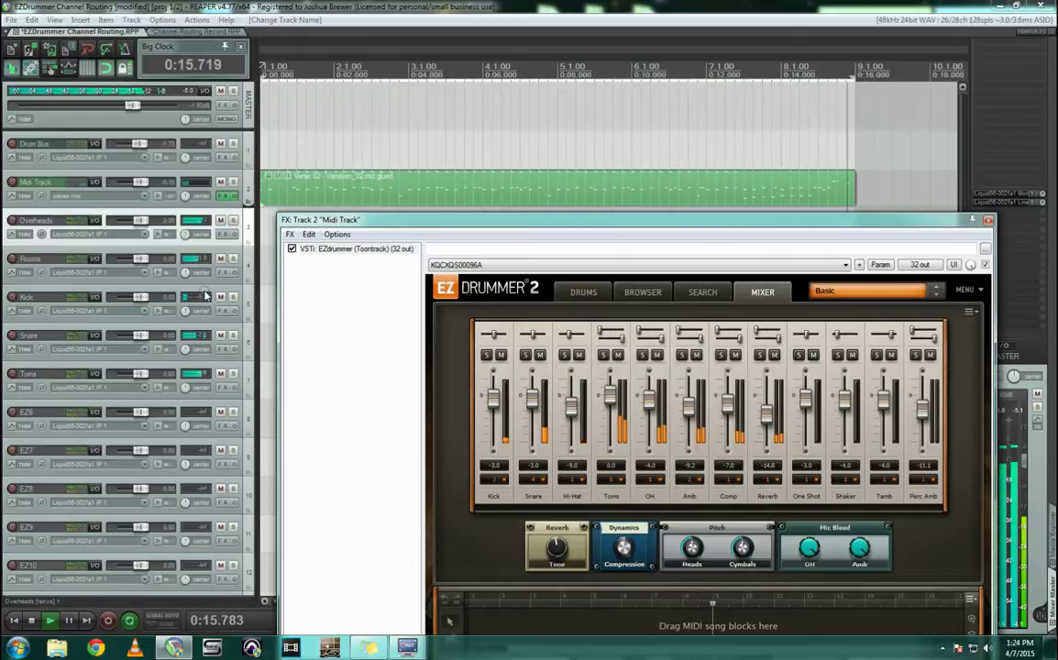
{"action": "key", "text": "space"}
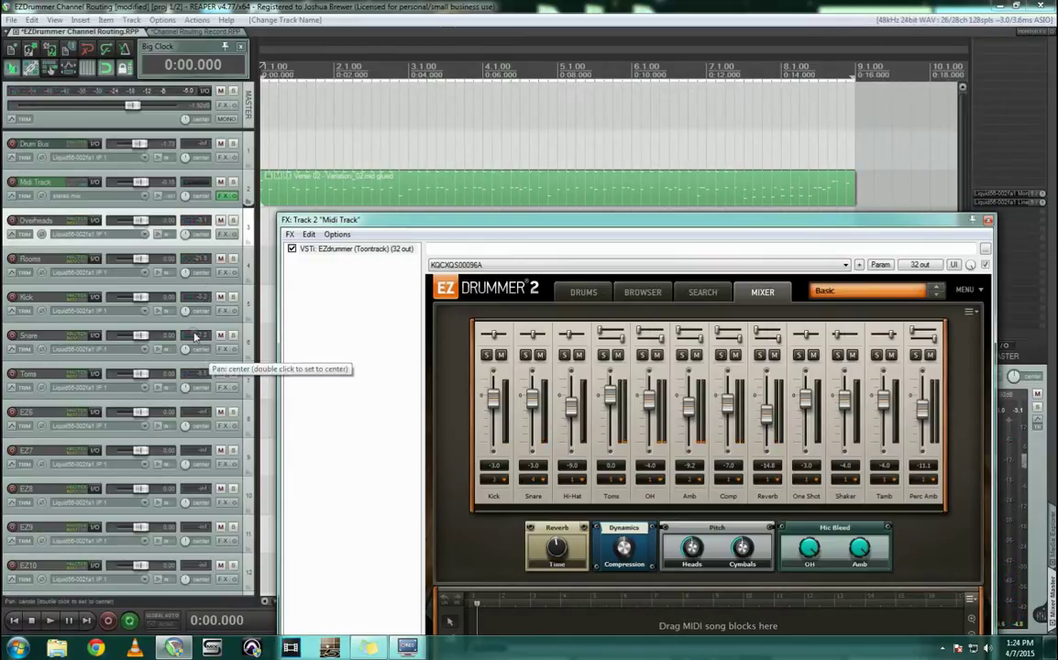
{"action": "left_click", "coordinate": [95, 280]}
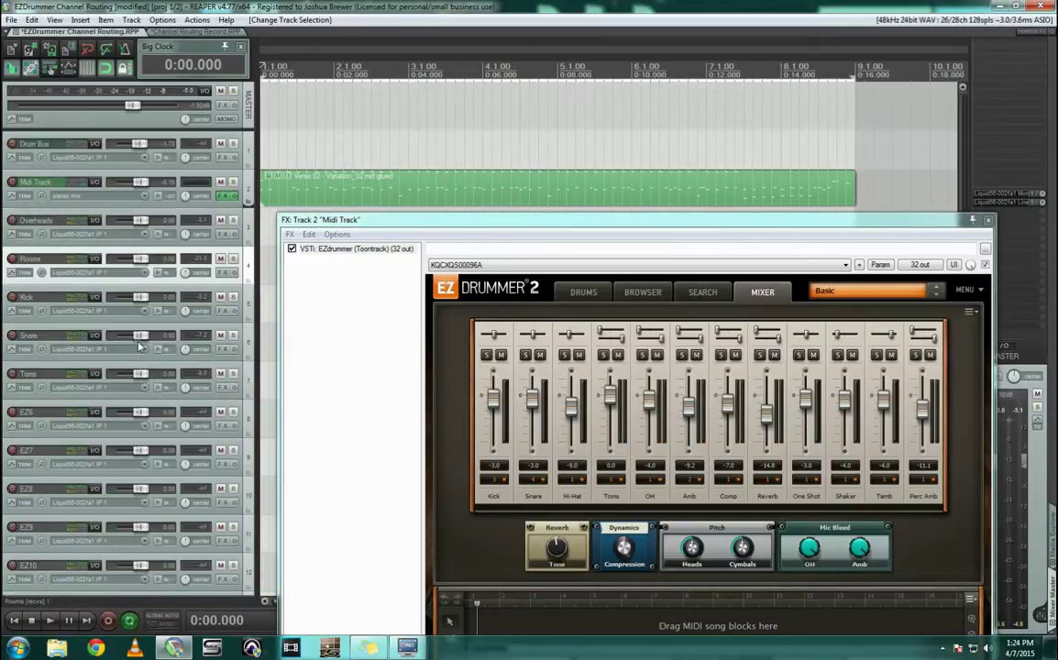
{"action": "left_click_drag", "start_coordinate": [140, 335], "coordinate": [131, 337]}
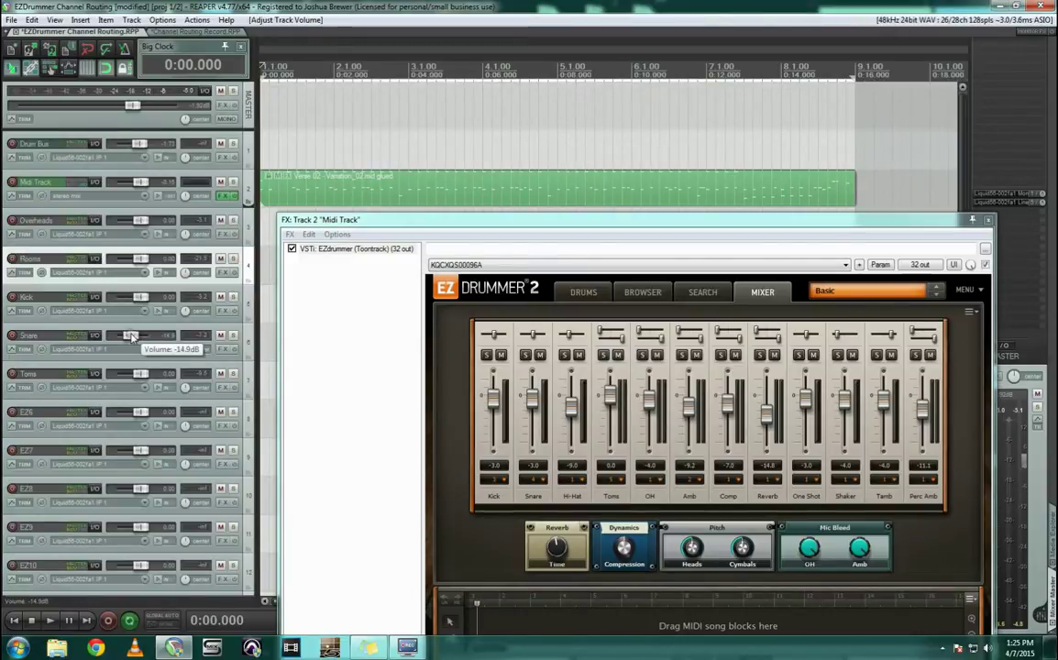
{"action": "left_click", "coordinate": [222, 351]}
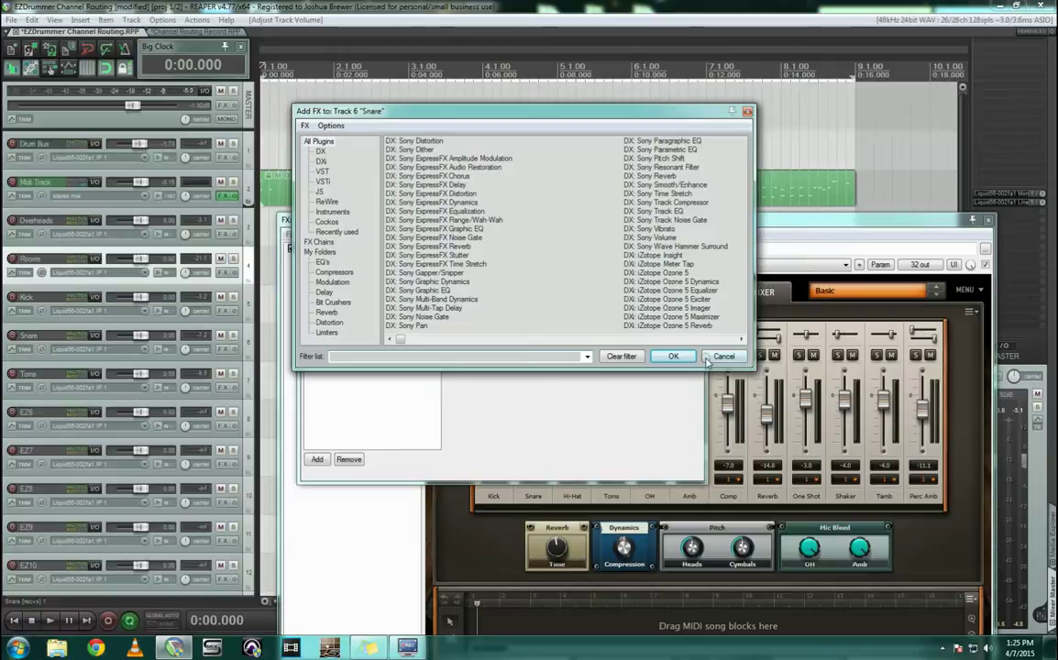
{"action": "key", "text": "Escape"}
{"action": "left_click", "coordinate": [699, 239]}
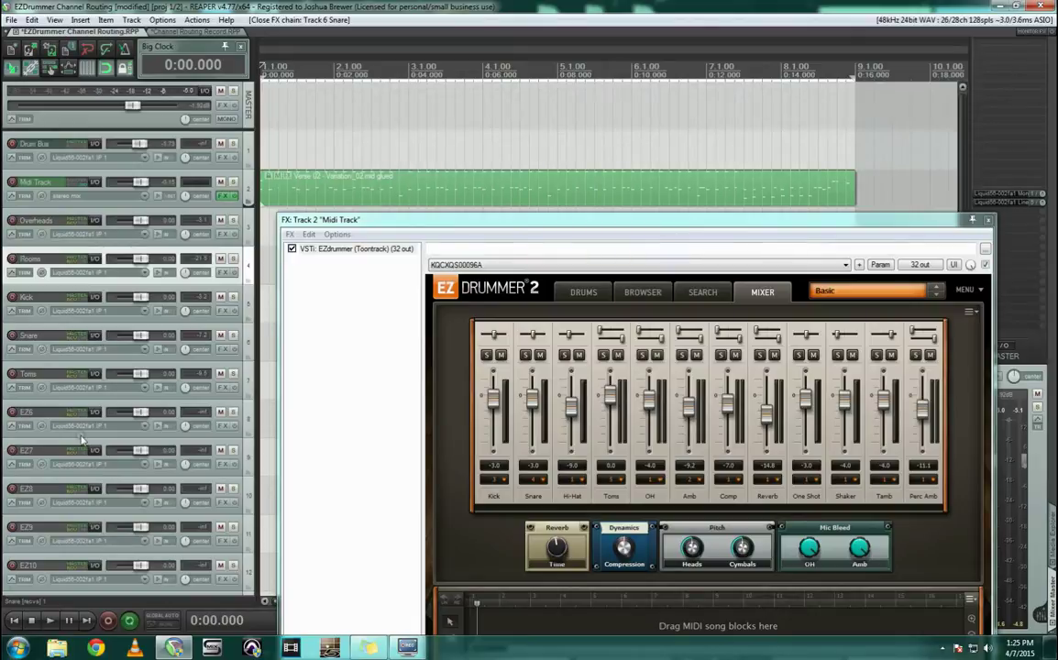
Delete tracks EZ6–EZ10
{"action": "left_click", "coordinate": [26, 413]}
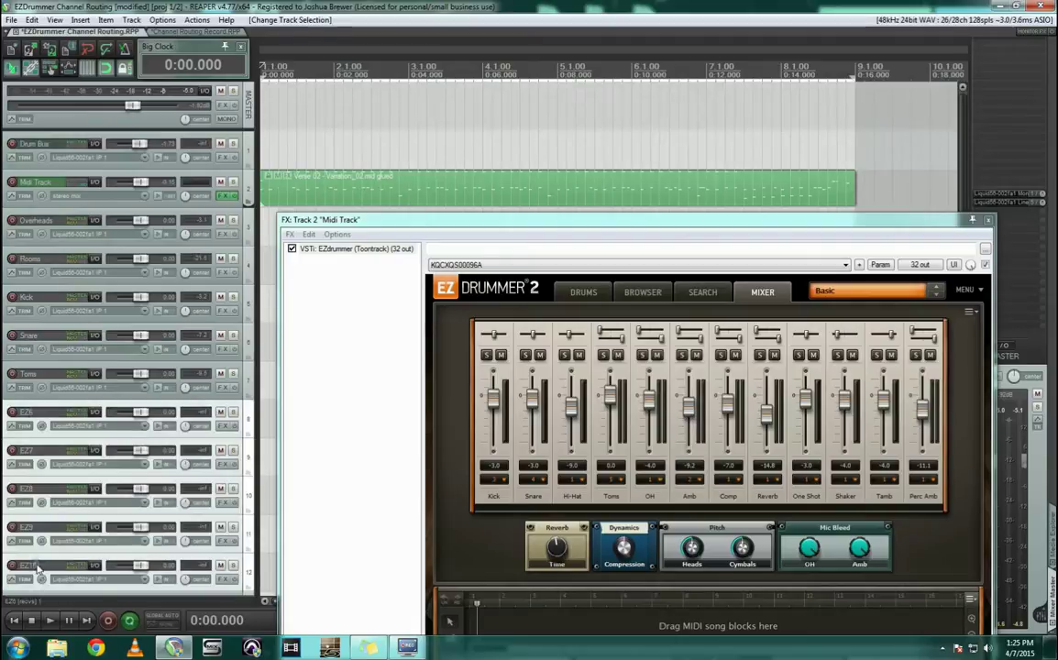
{"action": "key", "text": "Delete"}
{"action": "left_click", "coordinate": [506, 362]}
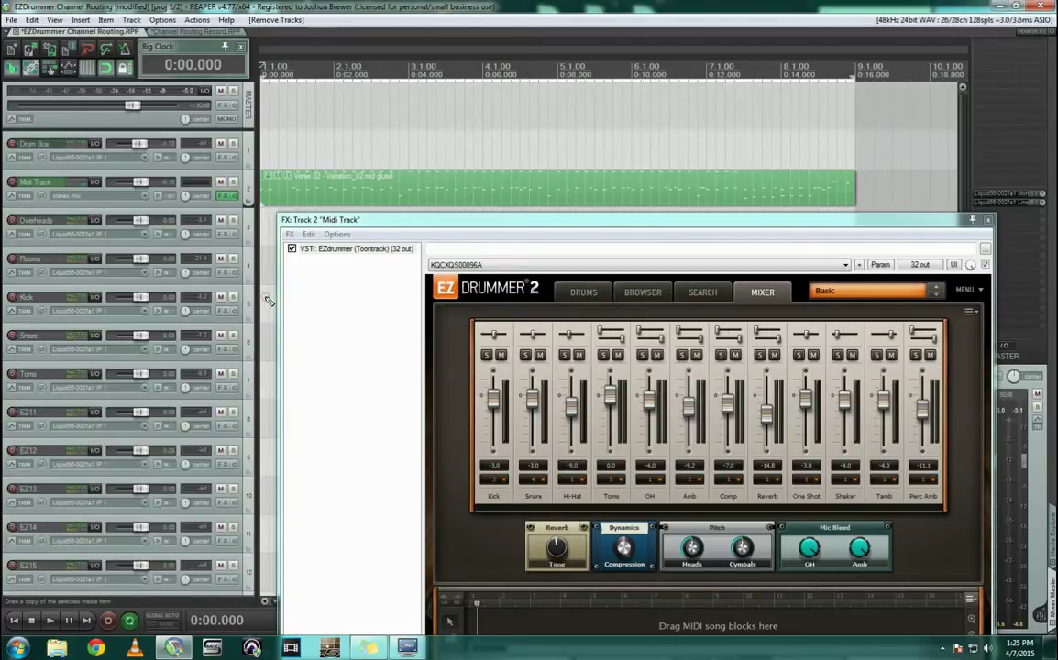
Shrink track heights and delete the remaining tracks EZ11–EZ16
{"action": "key", "text": "grave"}
{"action": "left_click", "coordinate": [32, 256]}
{"action": "left_click", "coordinate": [36, 301]}
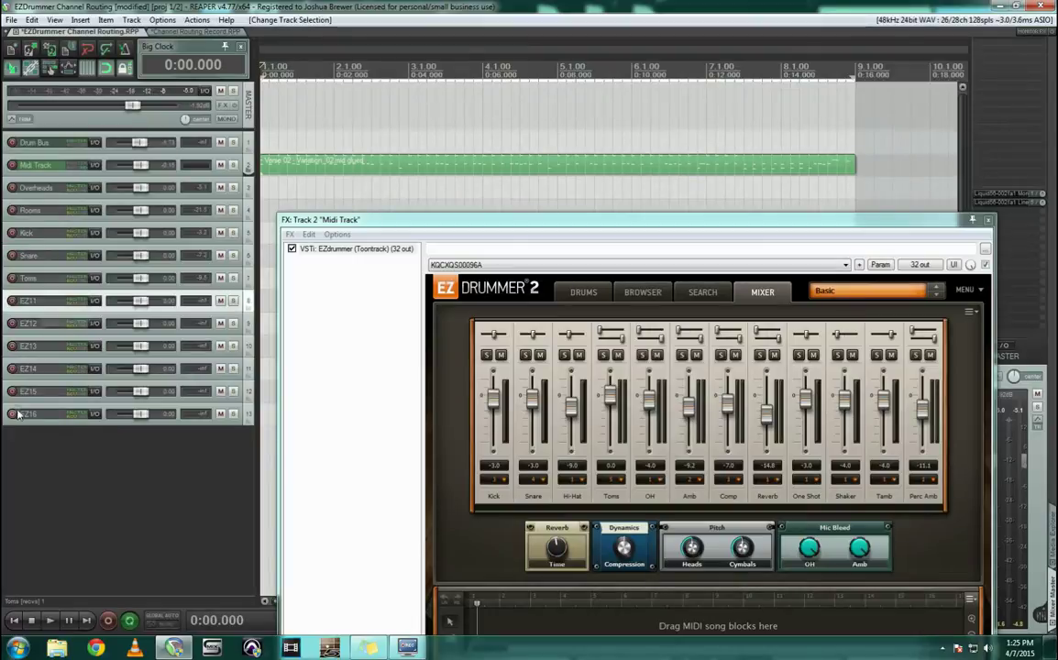
{"action": "left_click", "coordinate": [24, 415], "text": "shift"}
{"action": "key", "text": "Delete"}
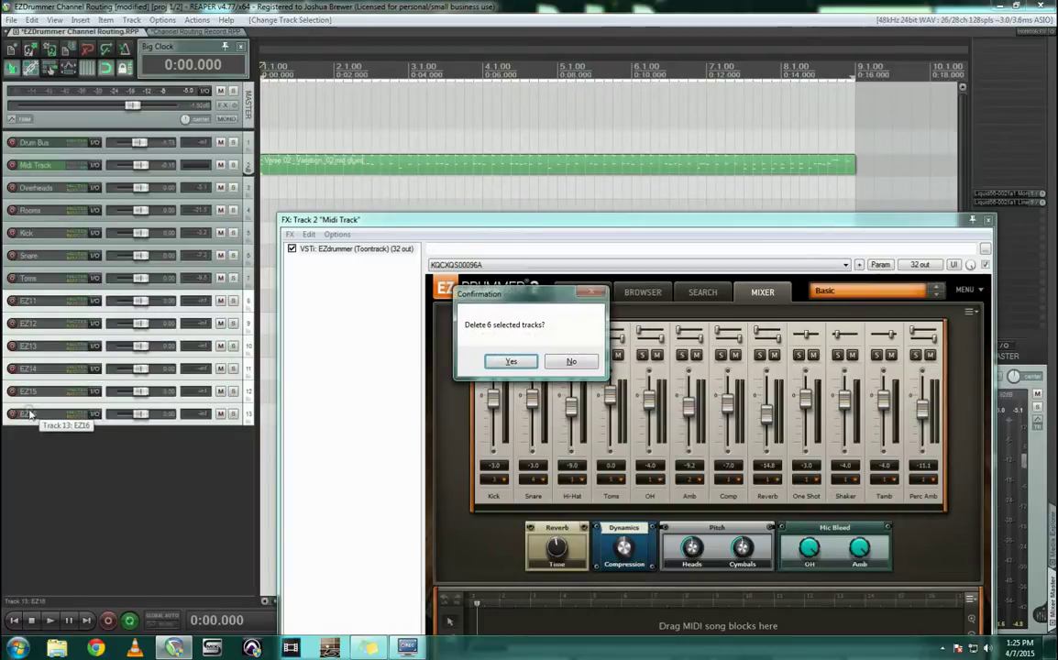
{"action": "key", "text": "Return"}
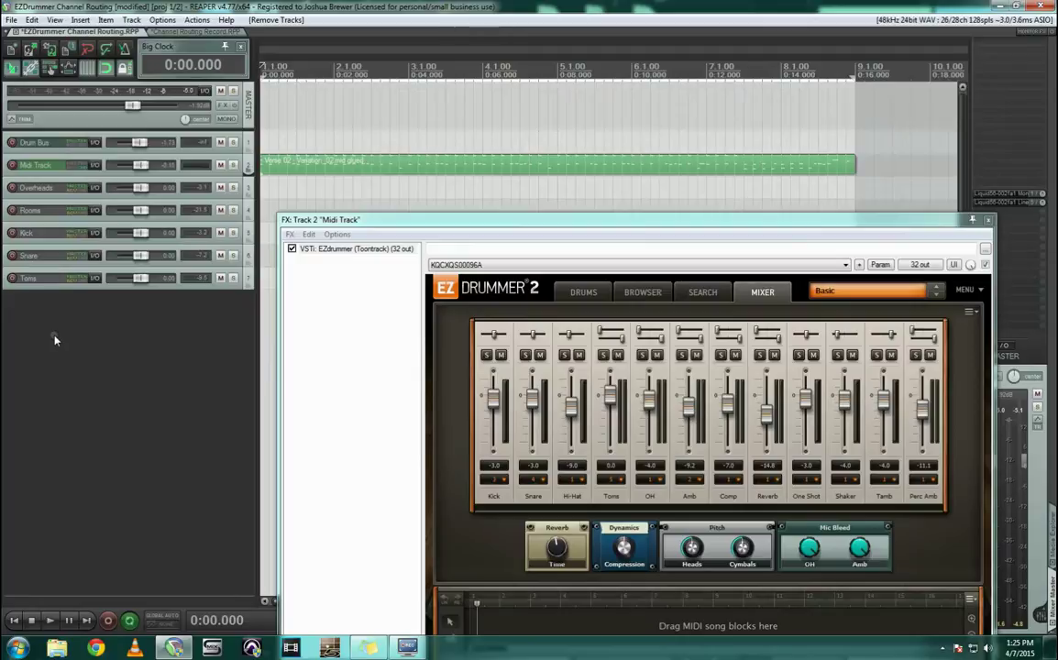
Restore tall track rows and open the Midi Track's routing window beside the EZdrummer mixer
{"action": "key", "text": "Page_Up"}
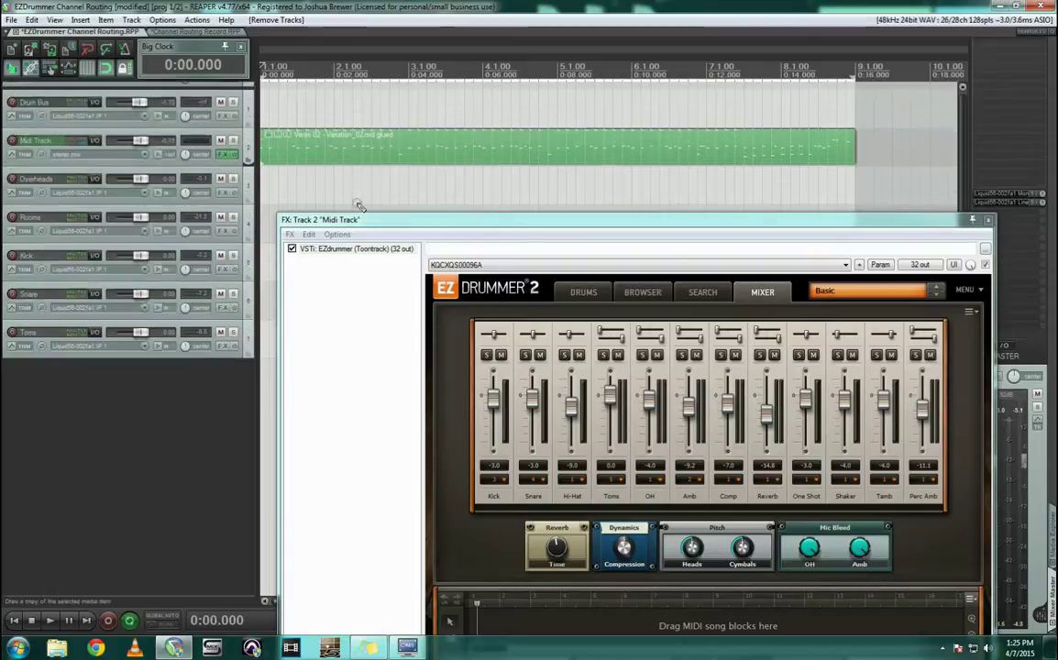
{"action": "left_click", "coordinate": [94, 141]}
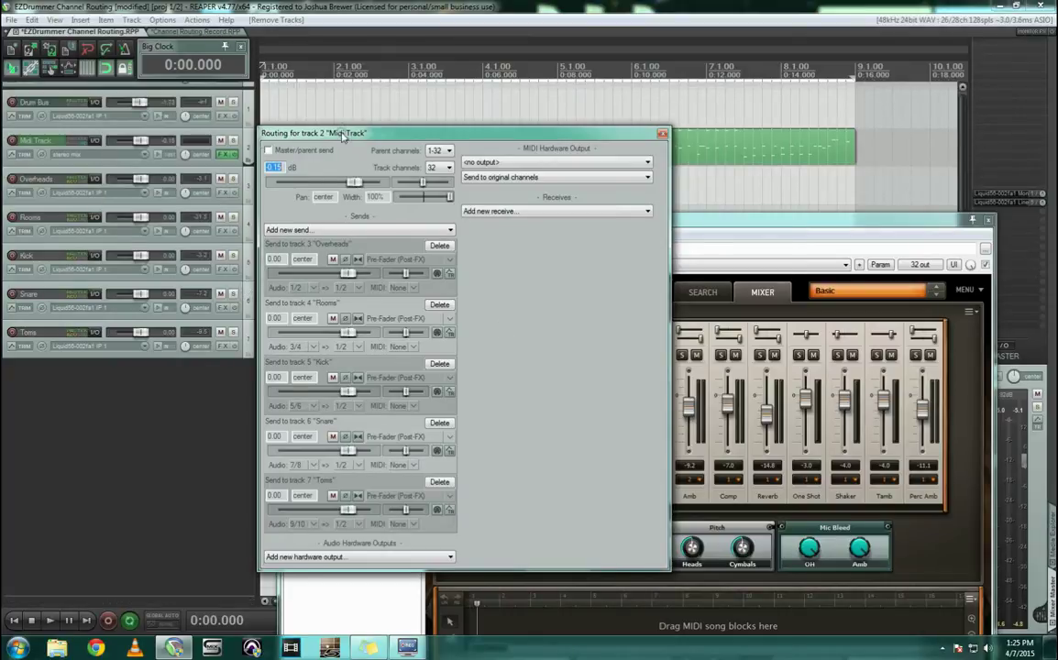
{"action": "left_click_drag", "start_coordinate": [342, 136], "coordinate": [434, 190]}
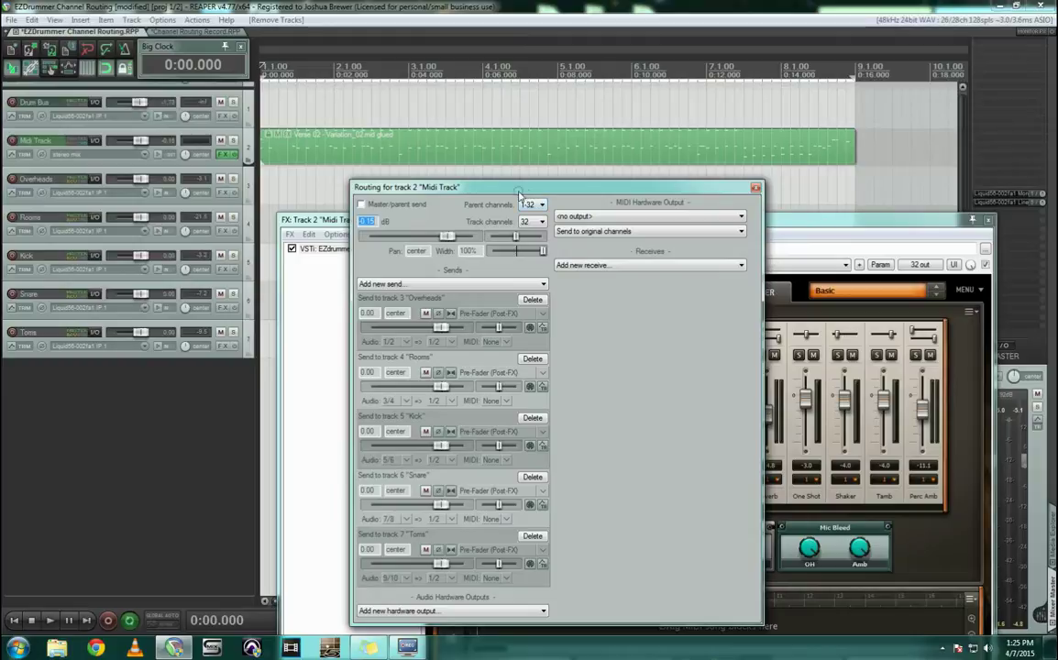
{"action": "left_click_drag", "start_coordinate": [497, 190], "coordinate": [180, 115]}
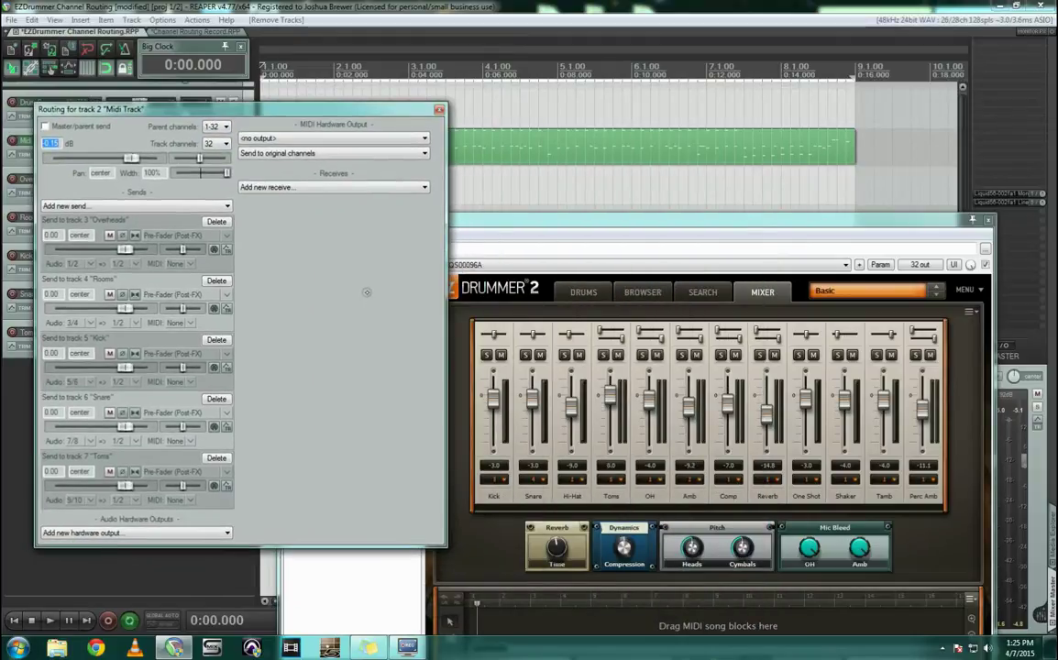
{"action": "key", "text": "Escape"}
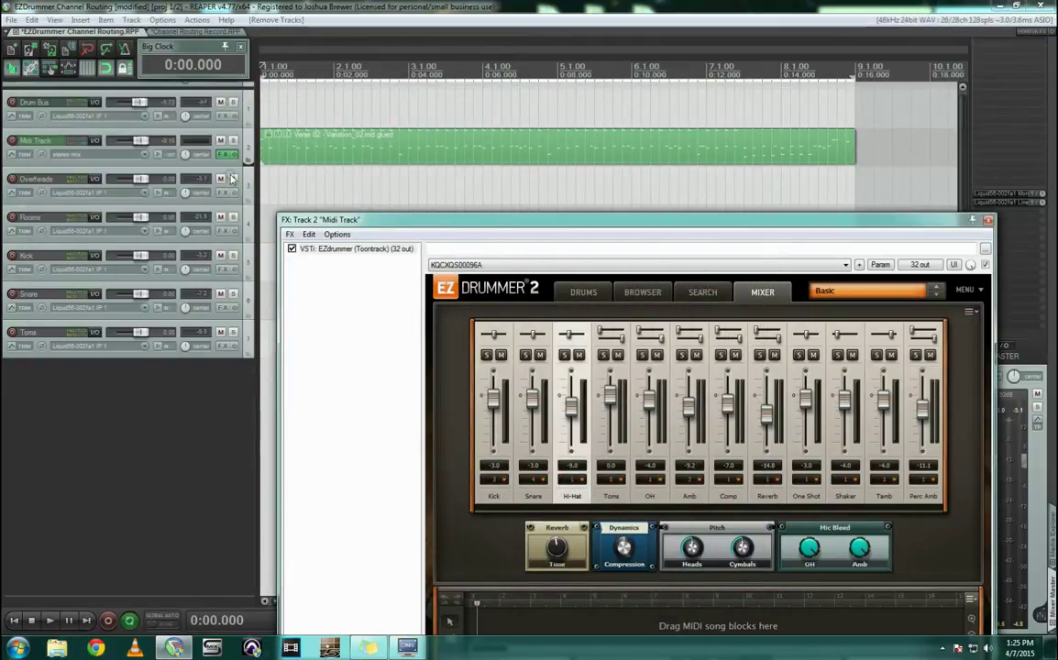
{"action": "left_click", "coordinate": [100, 140]}
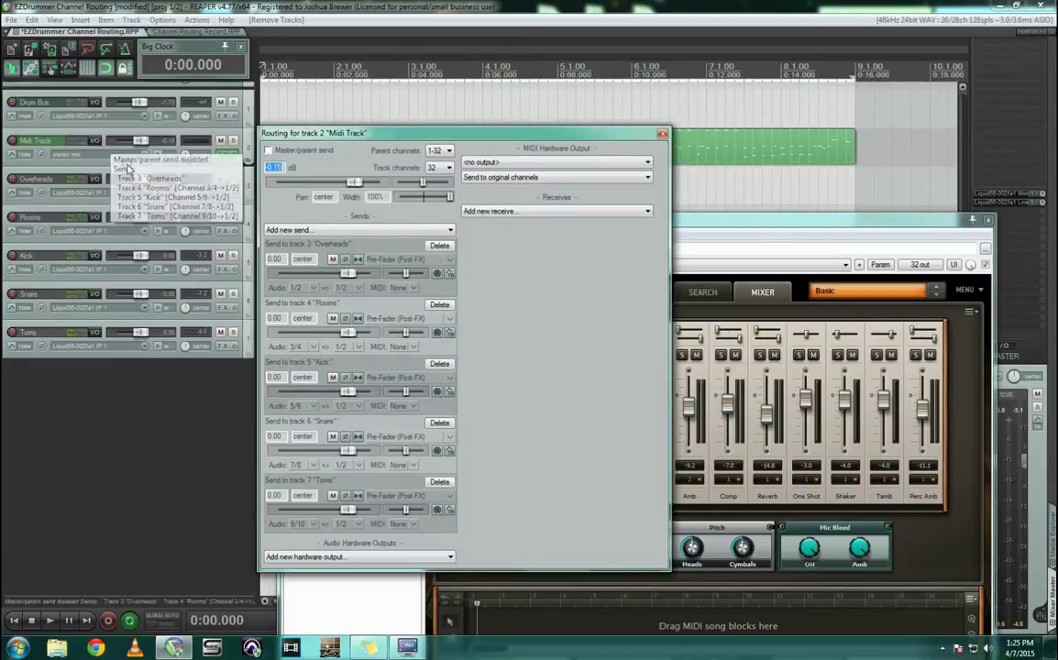
{"action": "left_click_drag", "start_coordinate": [396, 138], "coordinate": [316, 139]}
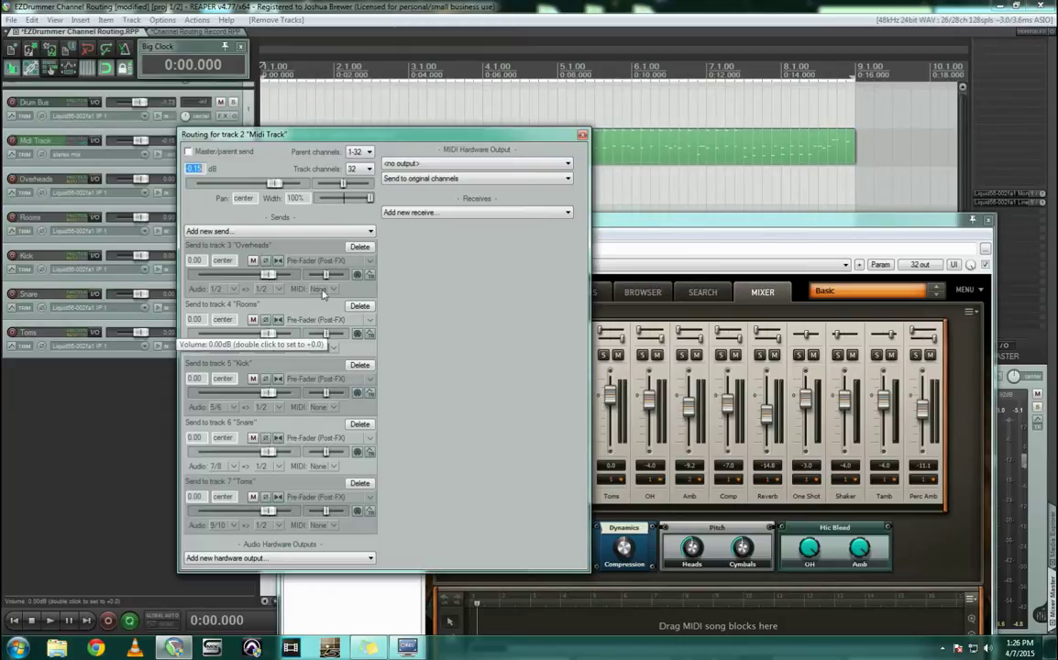
Add a new track below Toms and name it Comp
{"action": "left_click", "coordinate": [56, 396]}
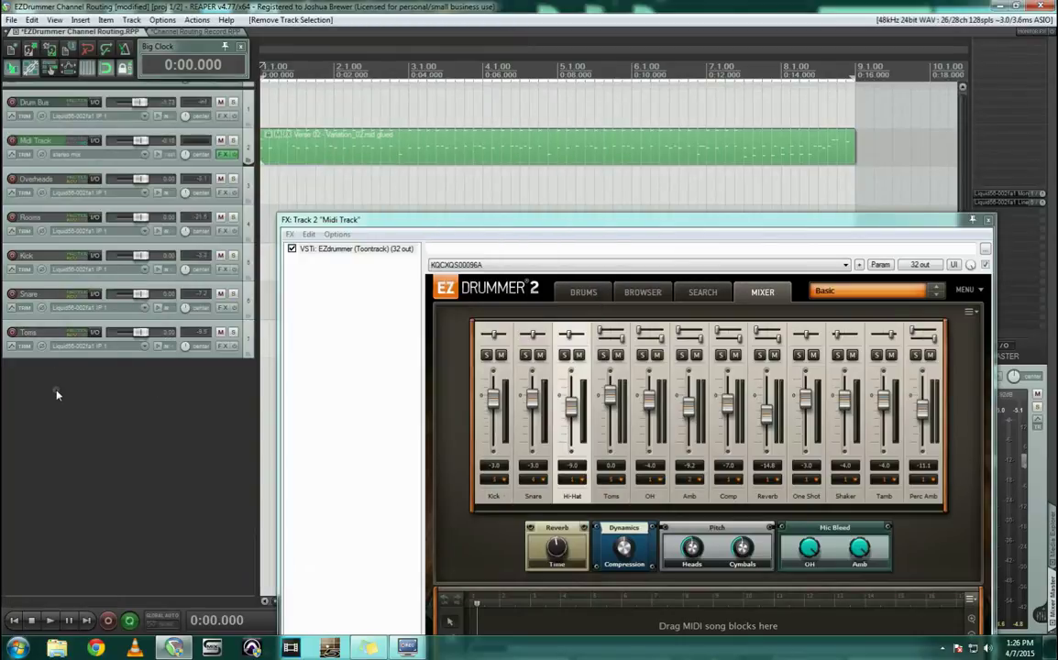
{"action": "double_click", "coordinate": [33, 397]}
{"action": "double_click", "coordinate": [33, 396]}
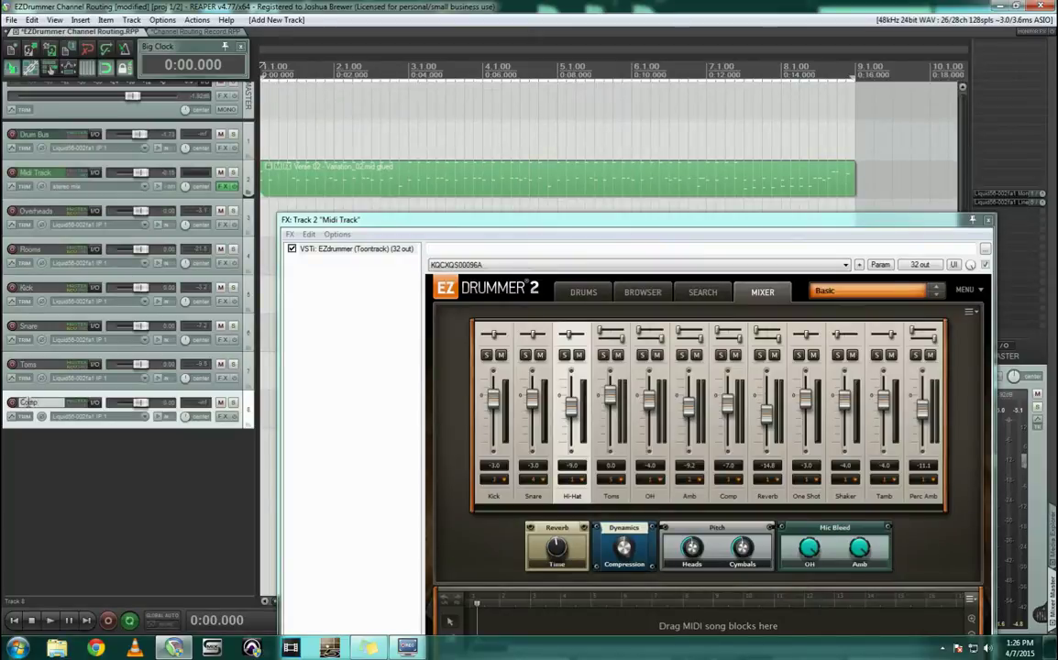
{"action": "key", "text": "Return"}
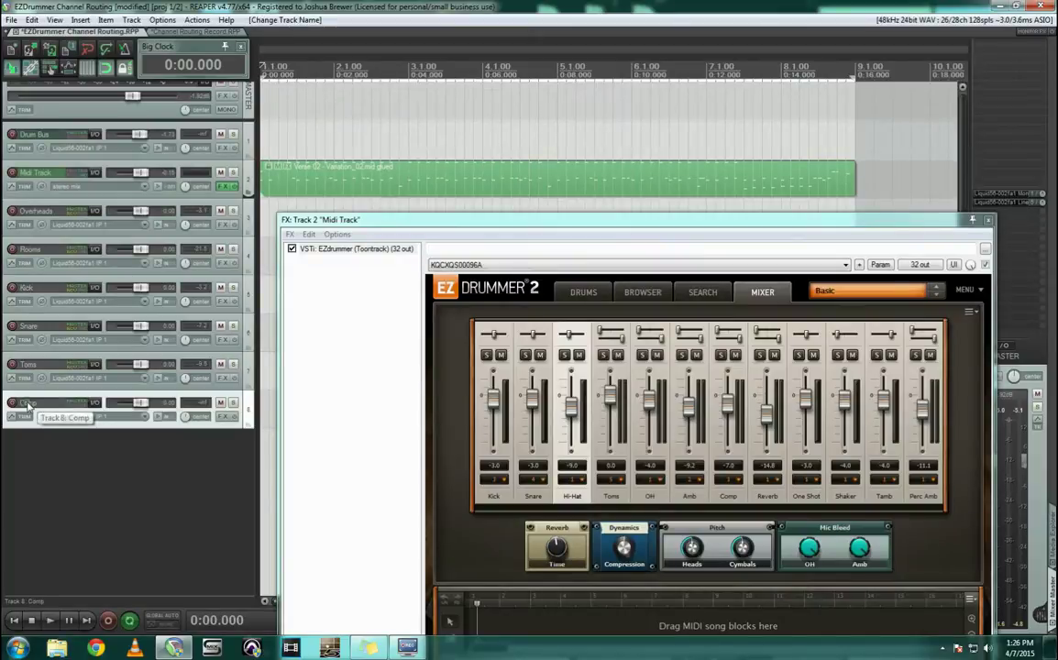
Add a send from the Midi Track to Comp fed by channels 11/12
{"action": "left_click", "coordinate": [94, 173]}
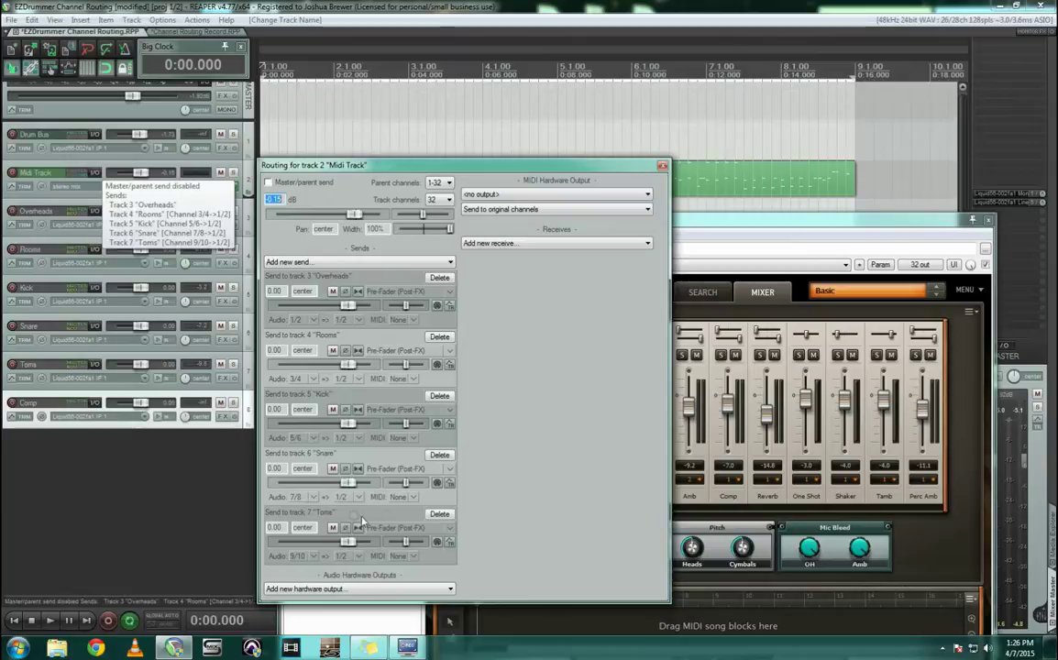
{"action": "left_click", "coordinate": [403, 262]}
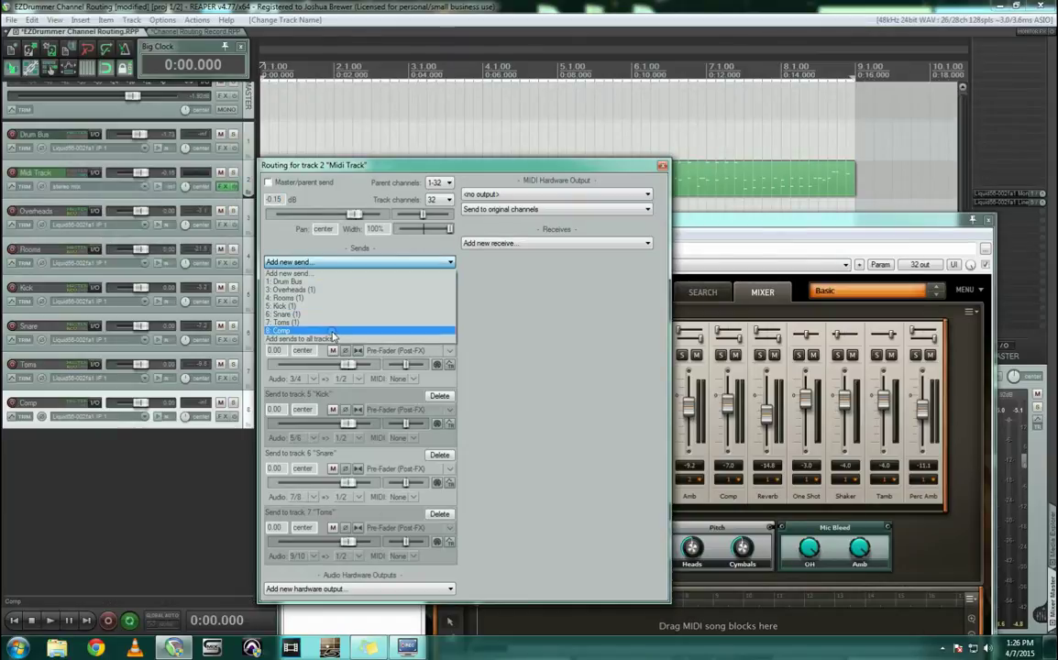
{"action": "left_click", "coordinate": [333, 332]}
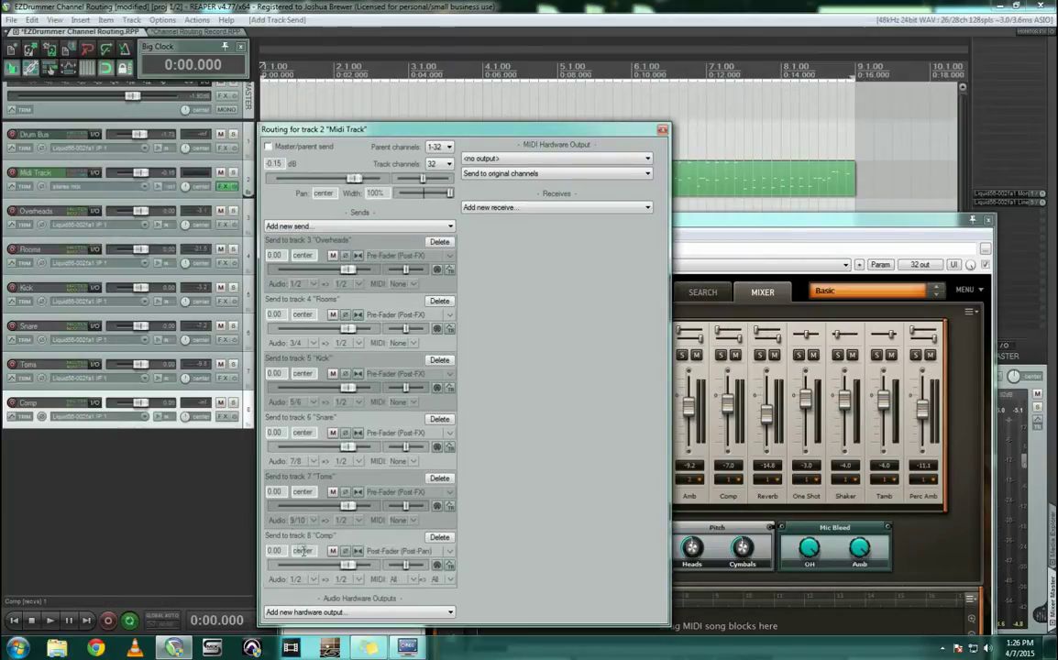
{"action": "left_click", "coordinate": [295, 580]}
{"action": "mouse_move", "coordinate": [334, 548]}
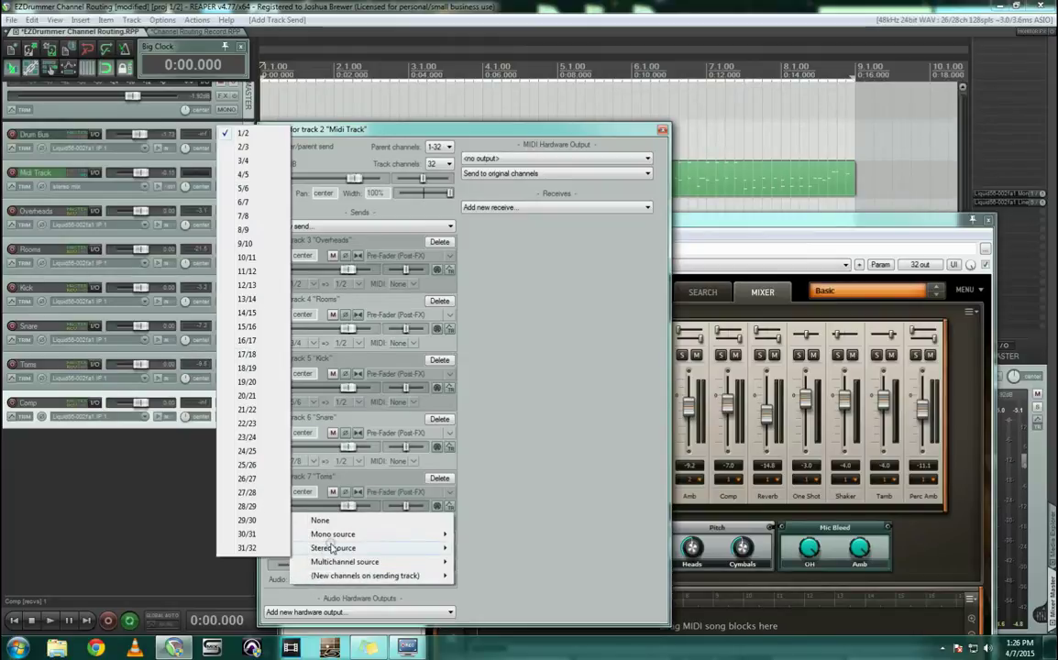
{"action": "left_click", "coordinate": [252, 271]}
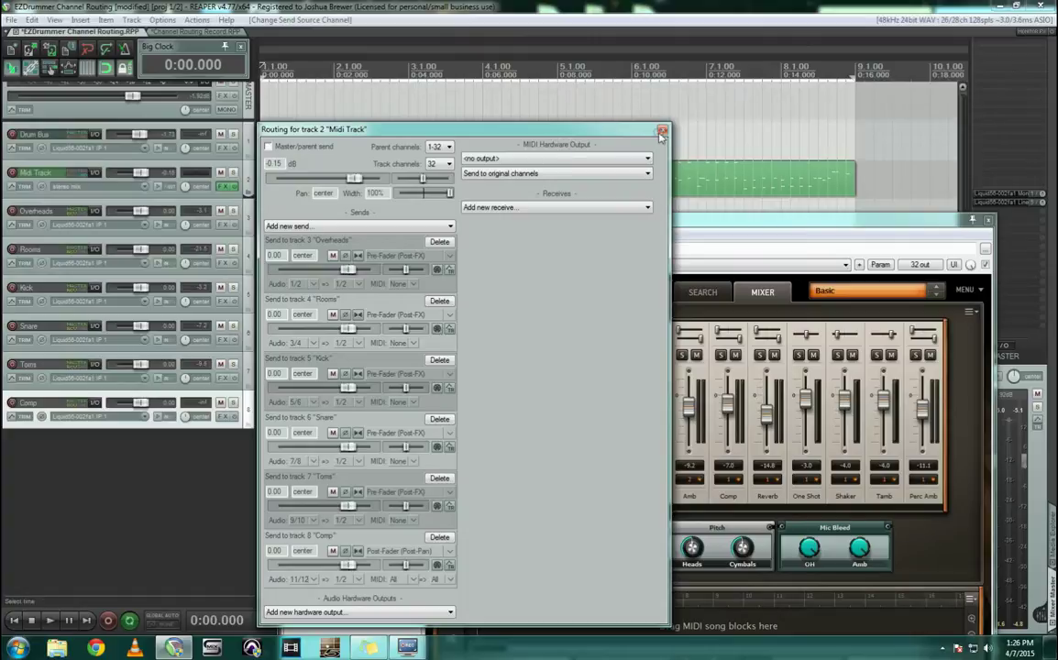
{"action": "left_click", "coordinate": [661, 133]}
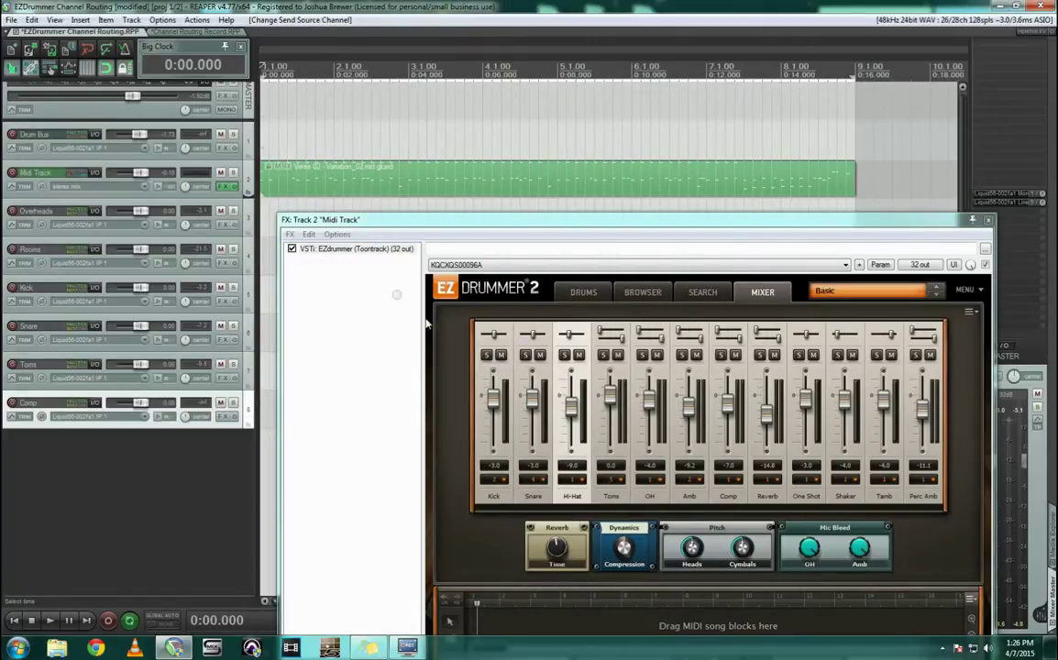
Route EZdrummer's Comp channel to Output 6 and play briefly to verify it reaches the Comp track
{"action": "left_click", "coordinate": [731, 483]}
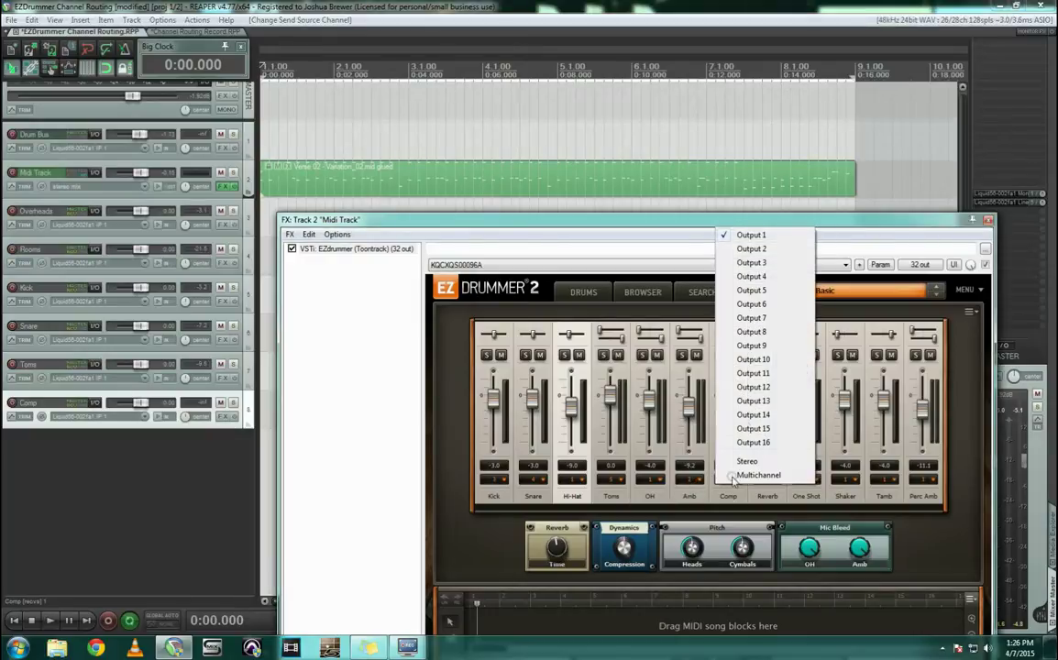
{"action": "left_click", "coordinate": [752, 305]}
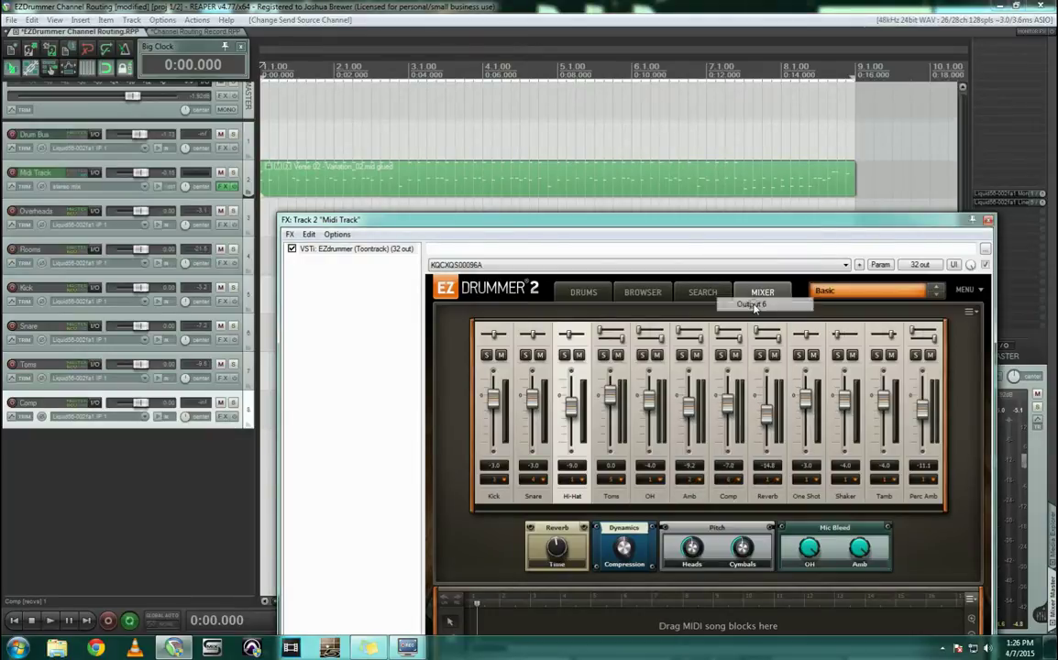
{"action": "left_click", "coordinate": [60, 407]}
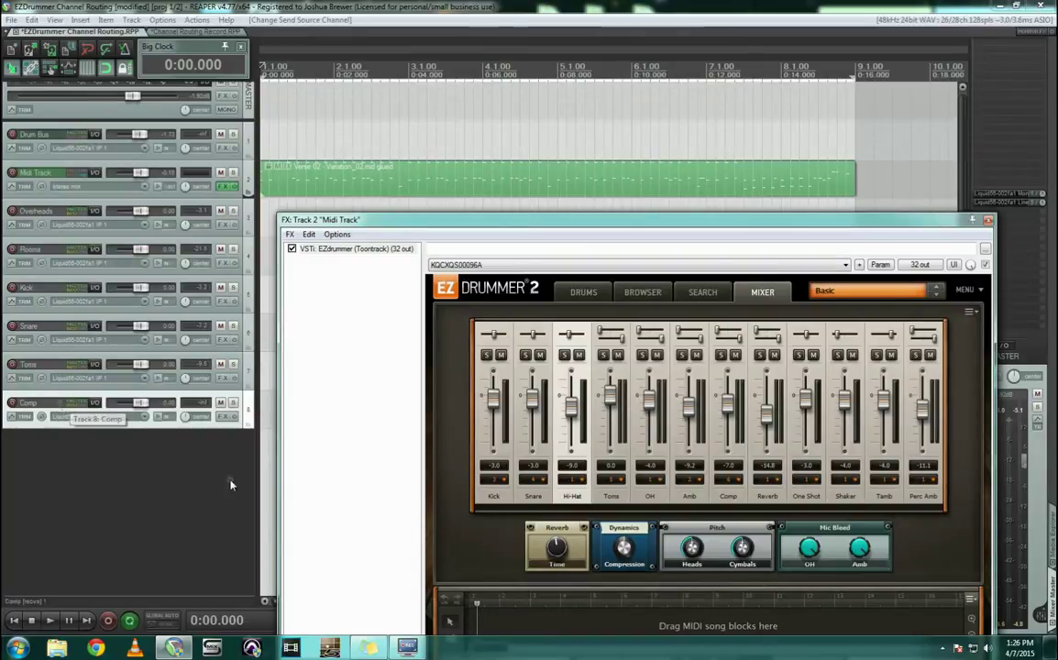
{"action": "key", "text": "space"}
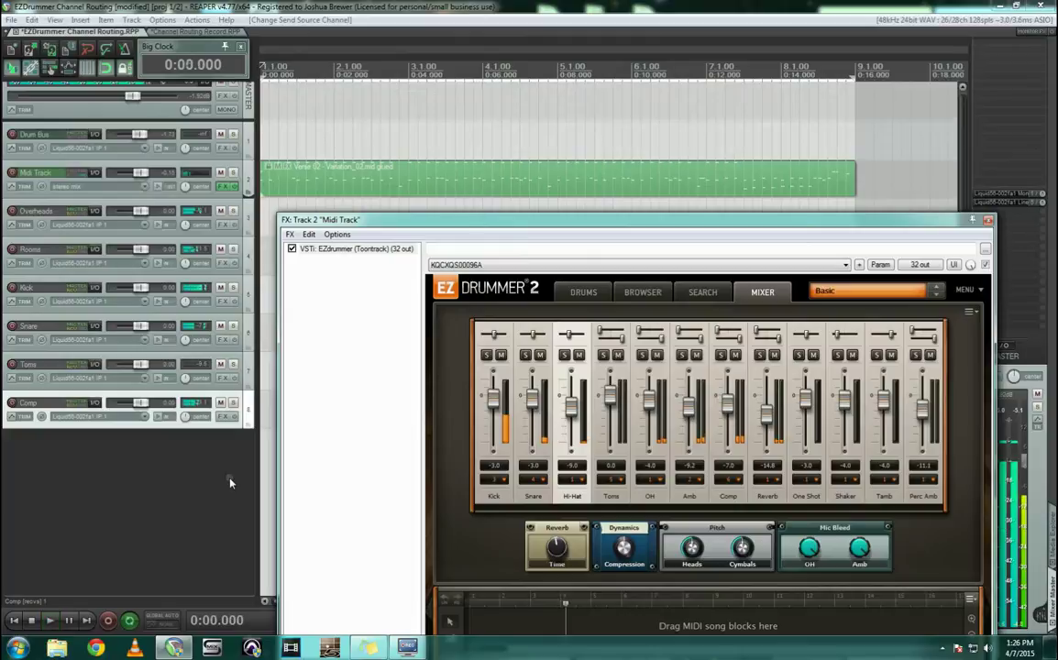
{"action": "key", "text": "space"}
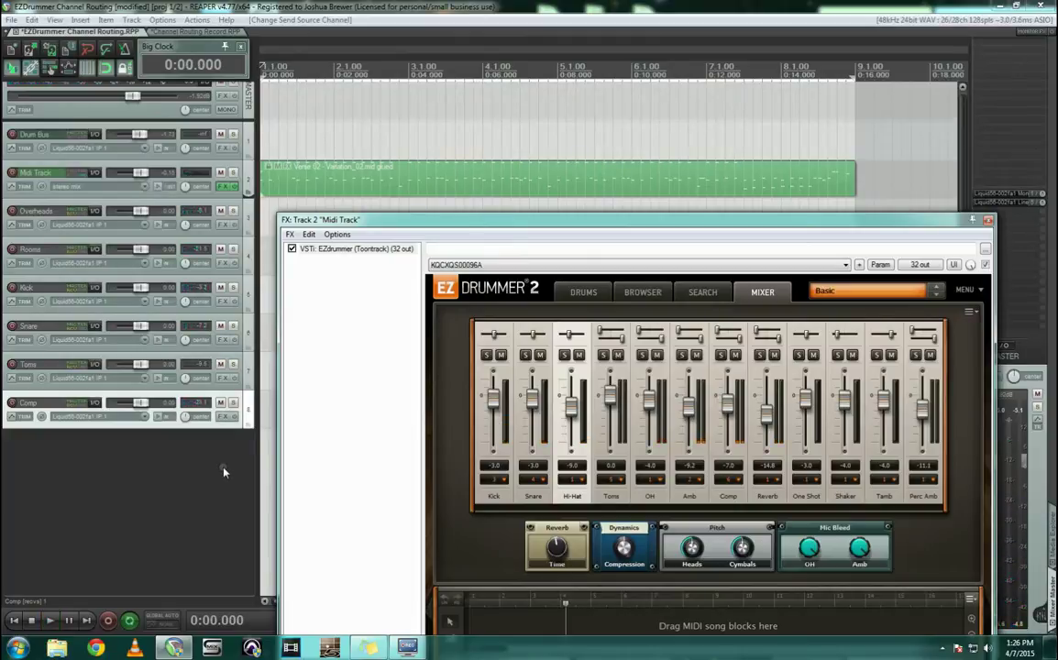